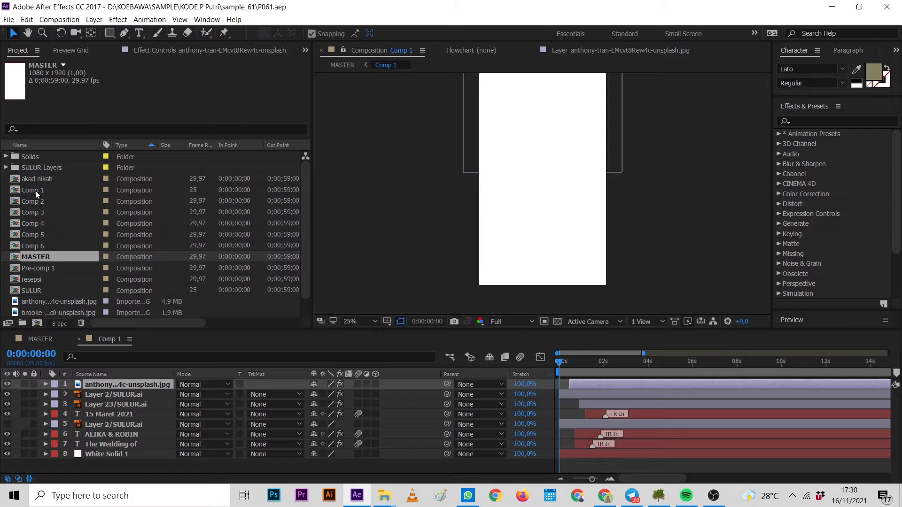
Open Comp 2, scrub to about 27 seconds, and select its flower and greeting text layers to inspect them.
double_click(41, 204)
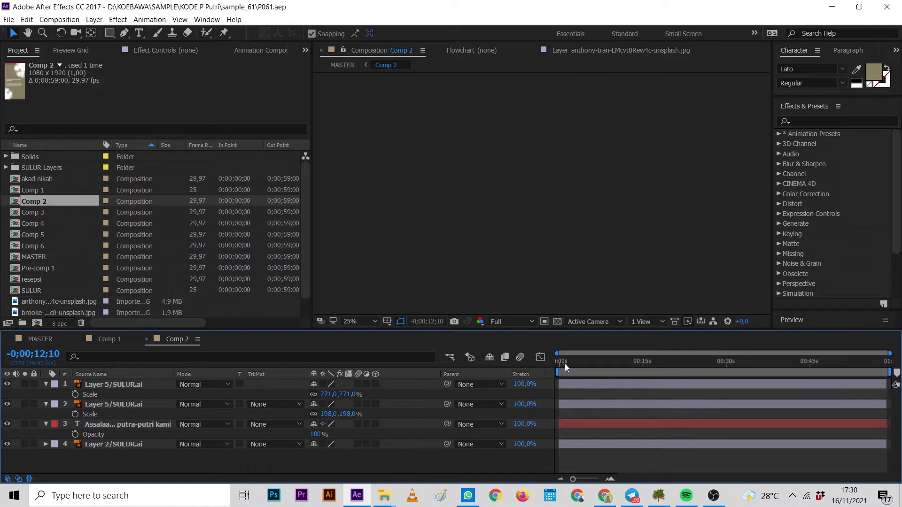
drag(565, 364, 711, 365)
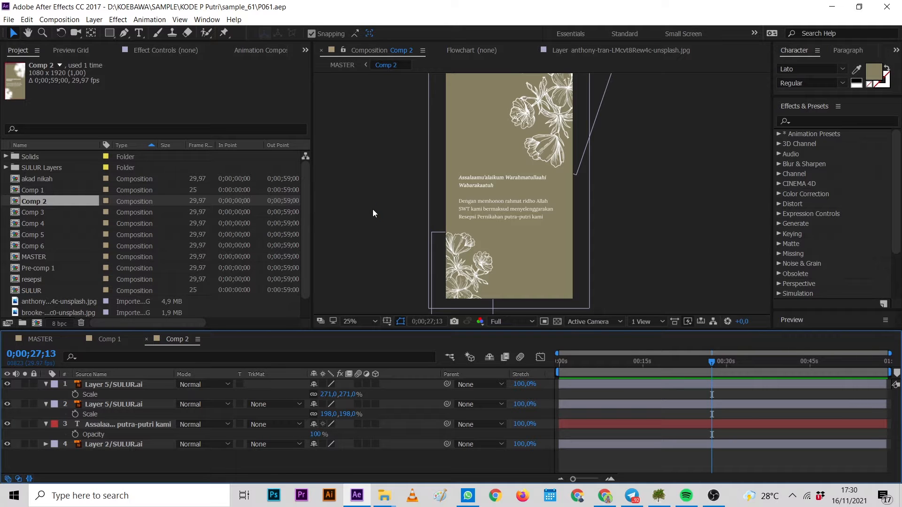
click(461, 259)
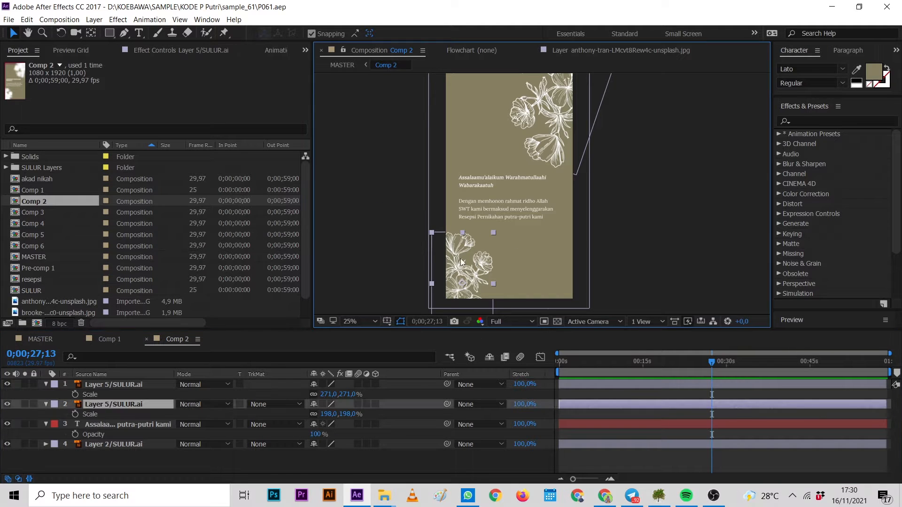
click(547, 151)
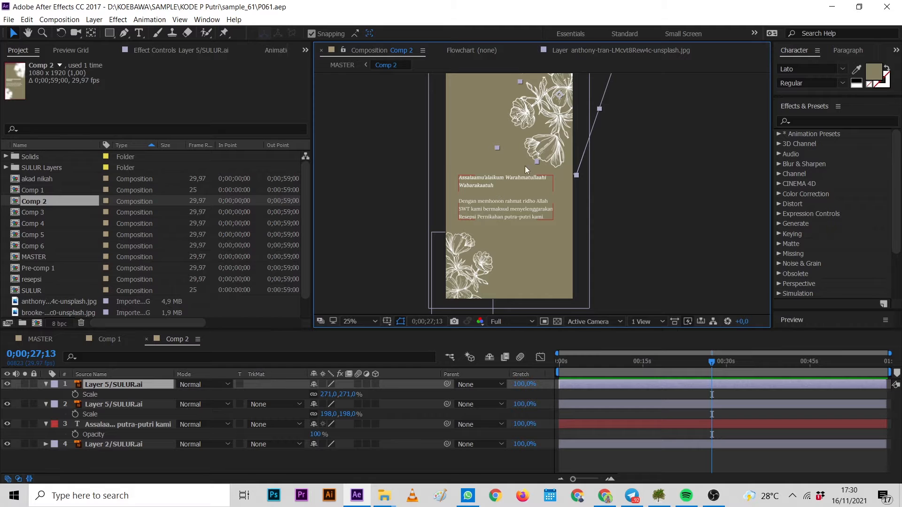
click(493, 214)
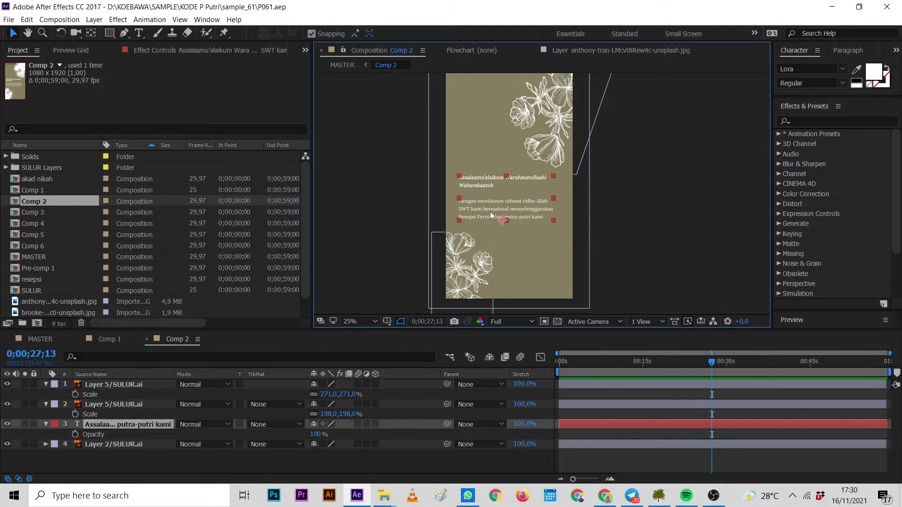
Inspect the MASTER composition and Comp 3 by scrubbing Comp 3's timeline, returning to Comp 2.
click(122, 342)
click(40, 338)
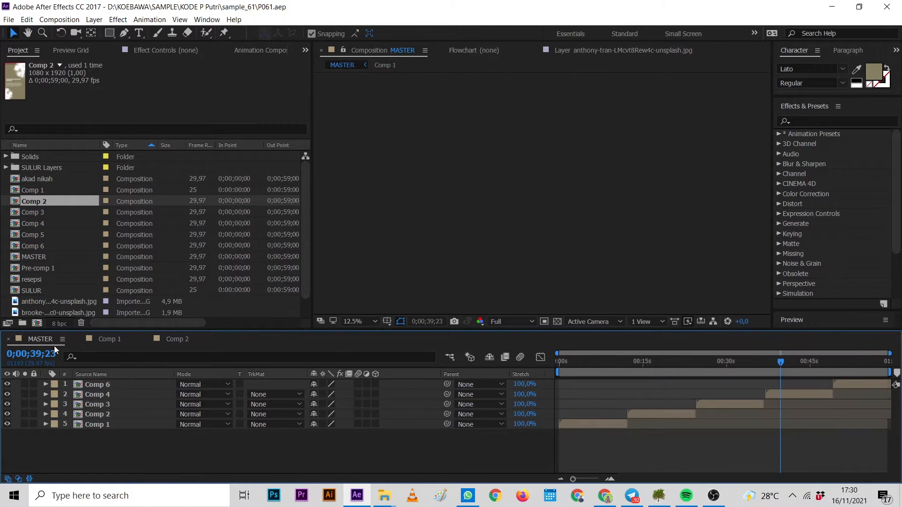
click(91, 415)
double_click(97, 404)
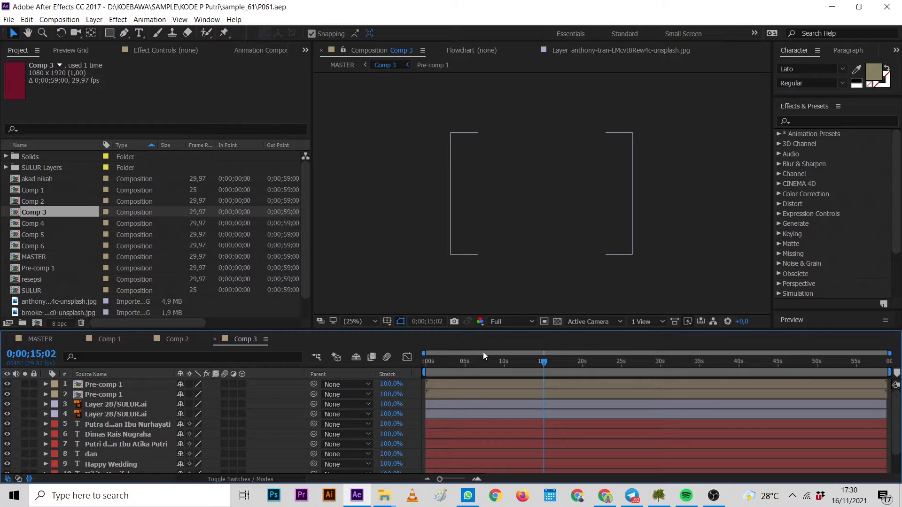
click(483, 363)
drag(484, 364, 602, 368)
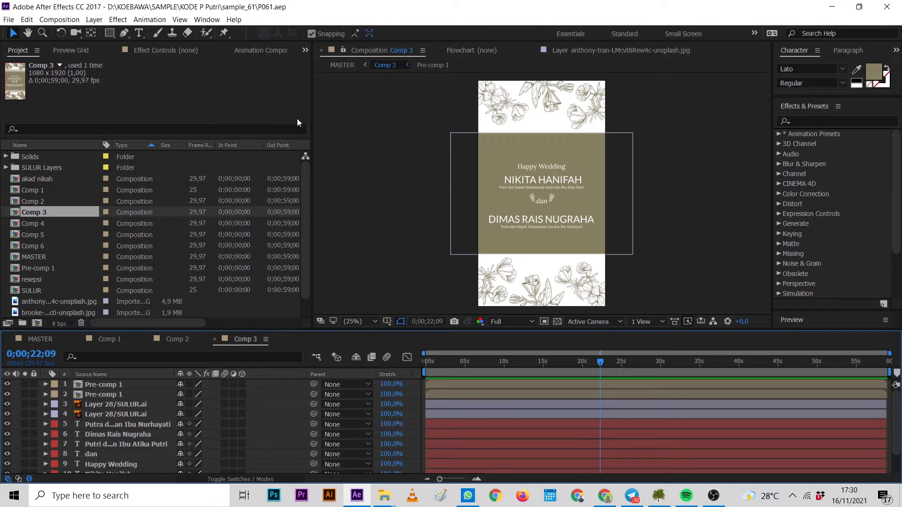
click(214, 339)
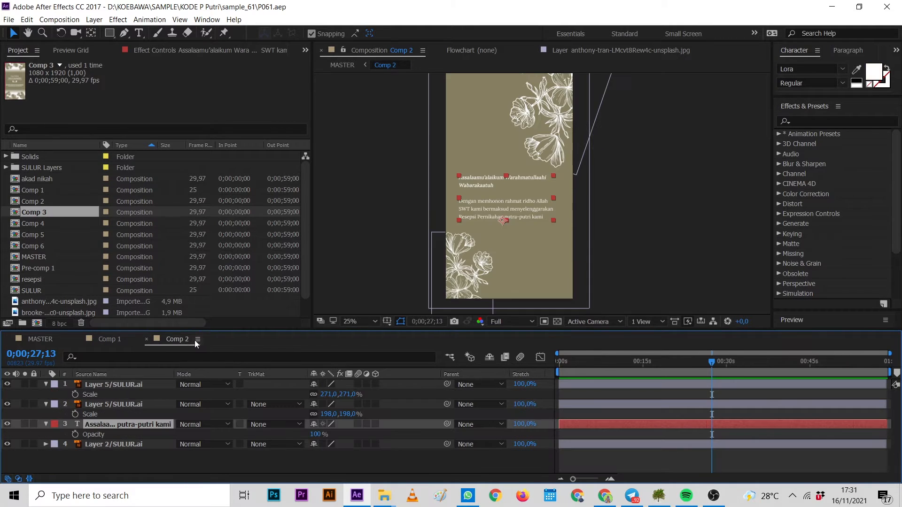
Collapse the expanded properties of the first three layers in Comp 2's timeline.
click(45, 404)
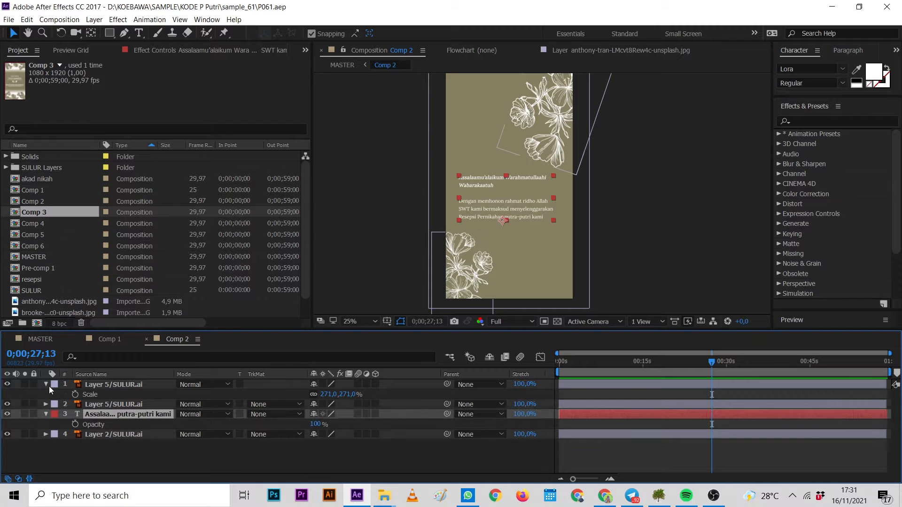
click(45, 385)
click(46, 404)
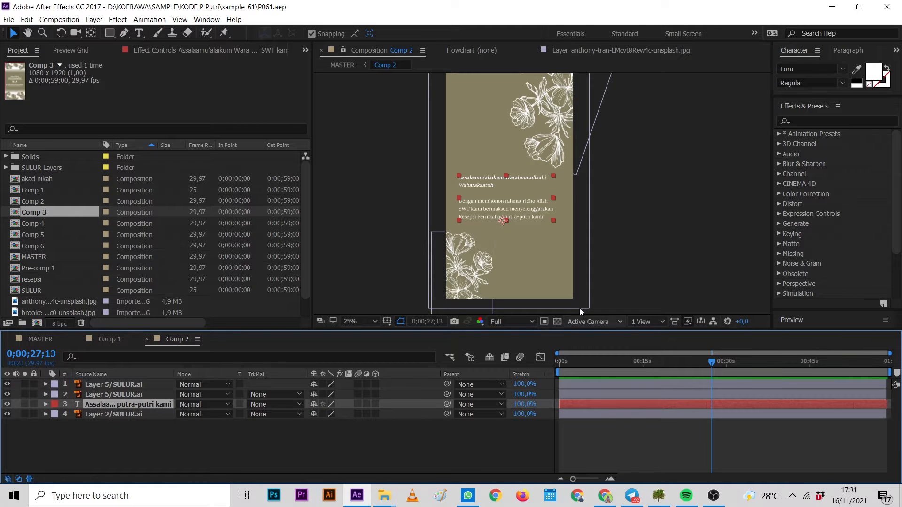
click(619, 260)
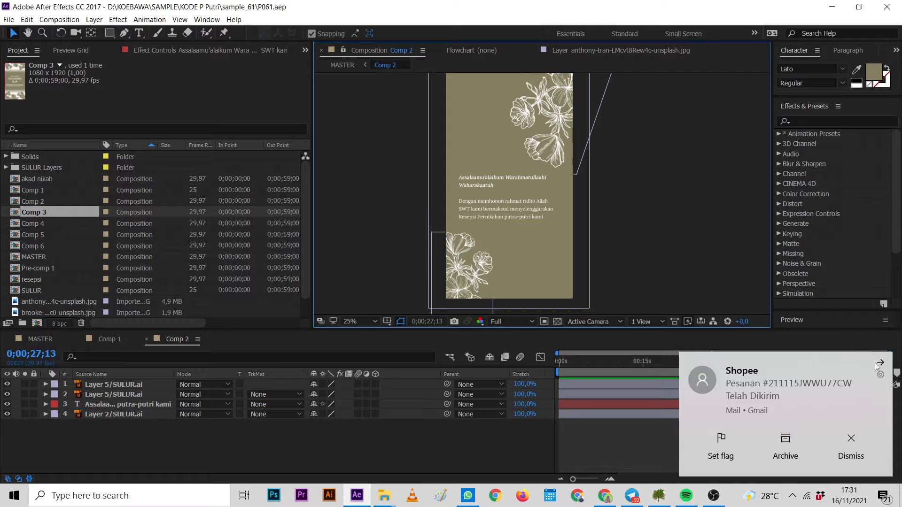
click(878, 363)
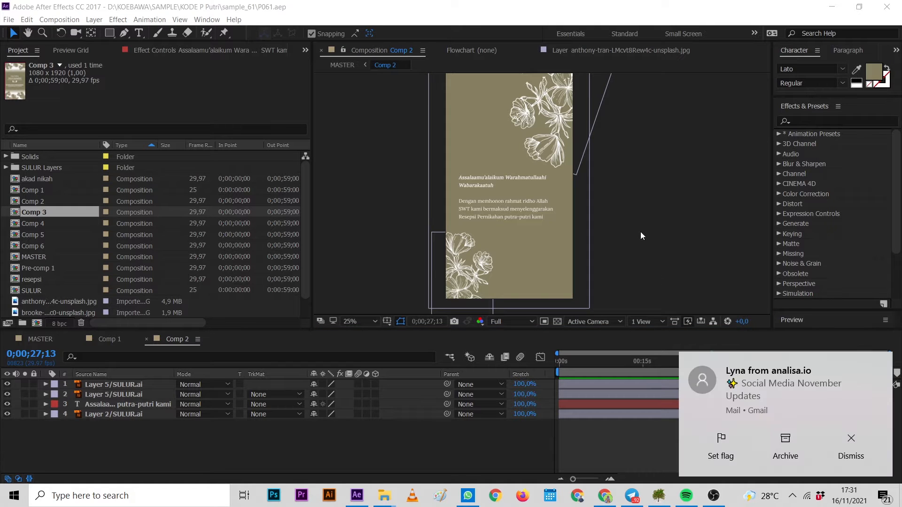
click(884, 367)
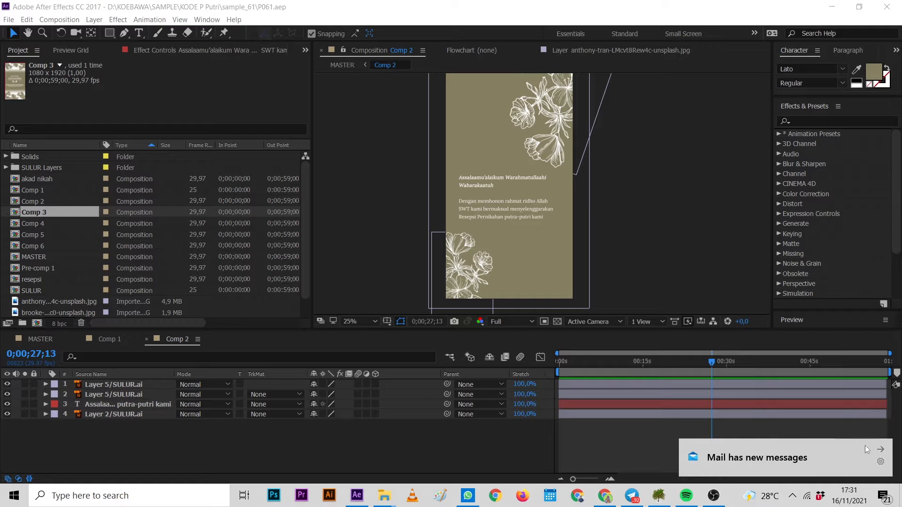
click(880, 449)
click(630, 227)
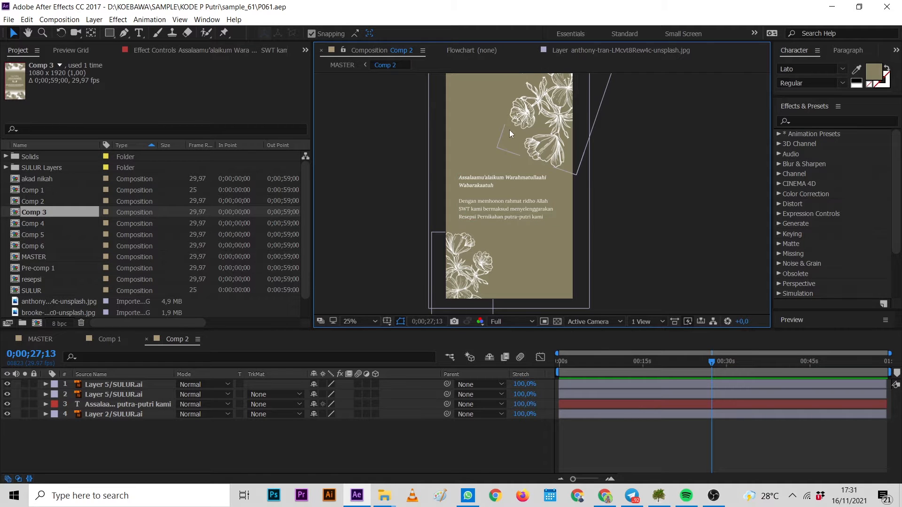
Hide the greeting text layer Assalaa... putra-putri kami in Comp 2.
click(472, 280)
click(541, 145)
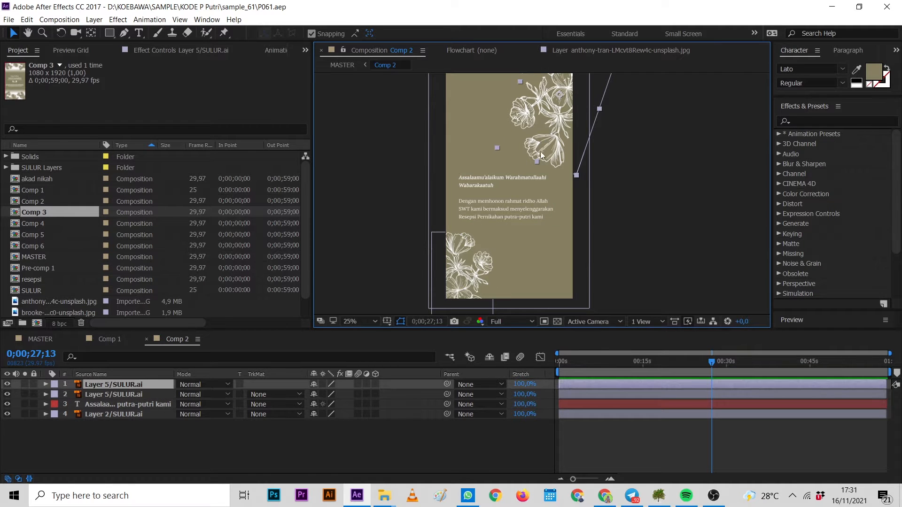
click(494, 199)
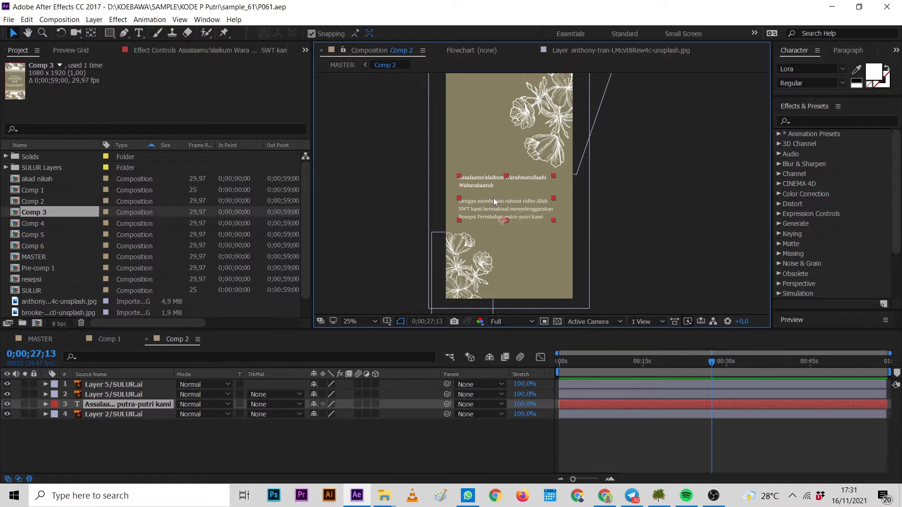
click(7, 404)
click(7, 405)
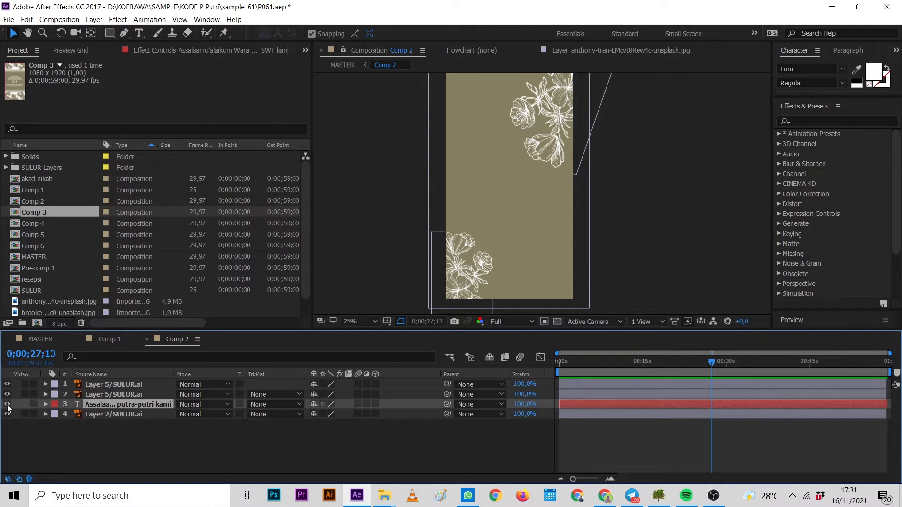
click(7, 405)
click(654, 217)
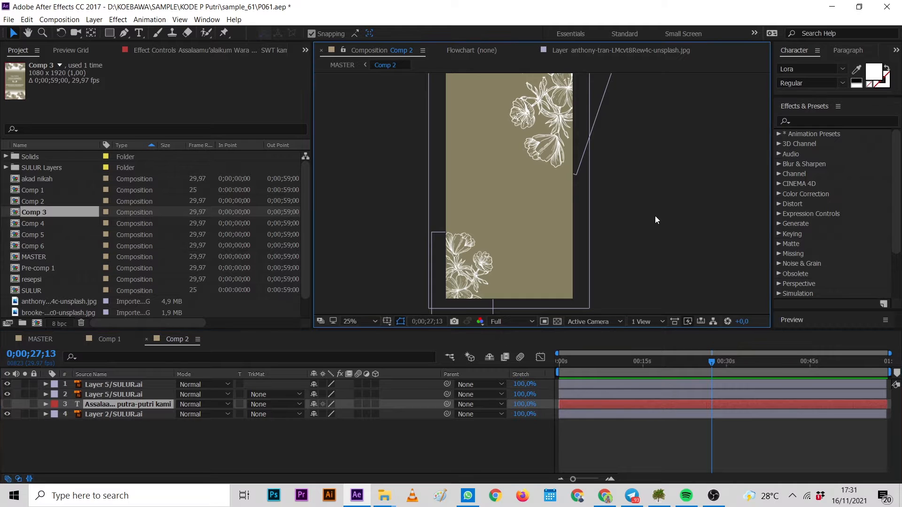
Select the lower flower layer 2 and move the time indicator to the start of the composition.
click(565, 154)
click(630, 193)
click(455, 293)
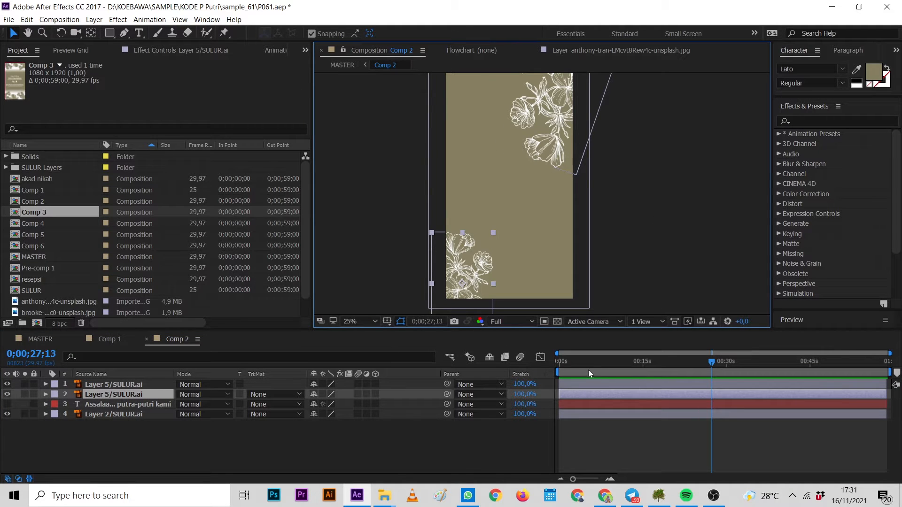
click(538, 371)
key(Home)
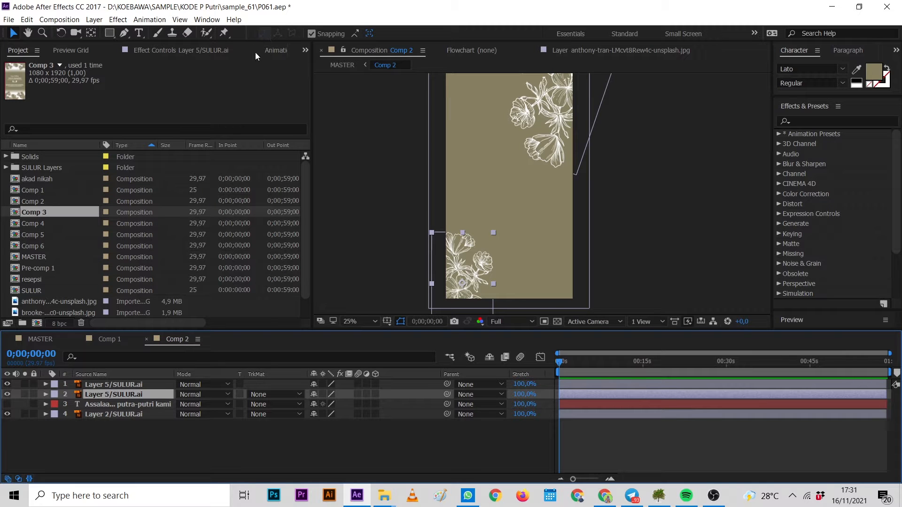
Reopen the Animation Composer panel and widen it.
click(272, 51)
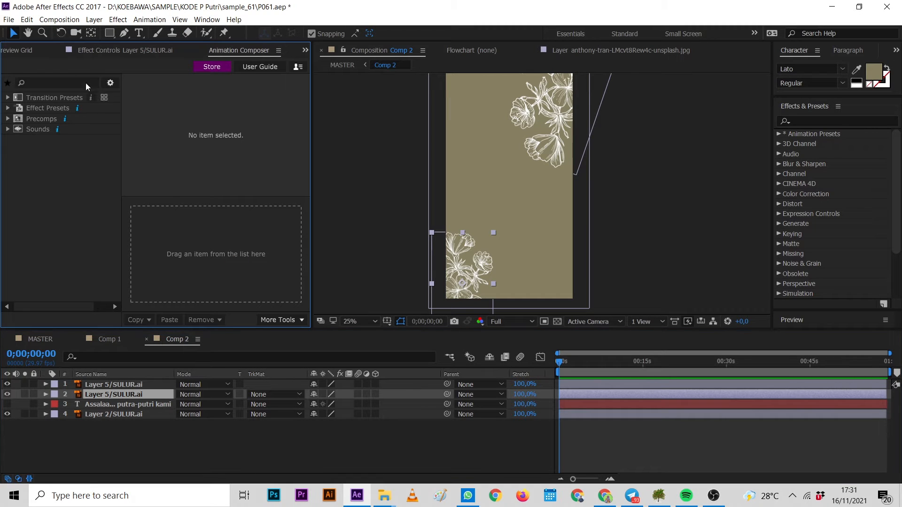
click(150, 19)
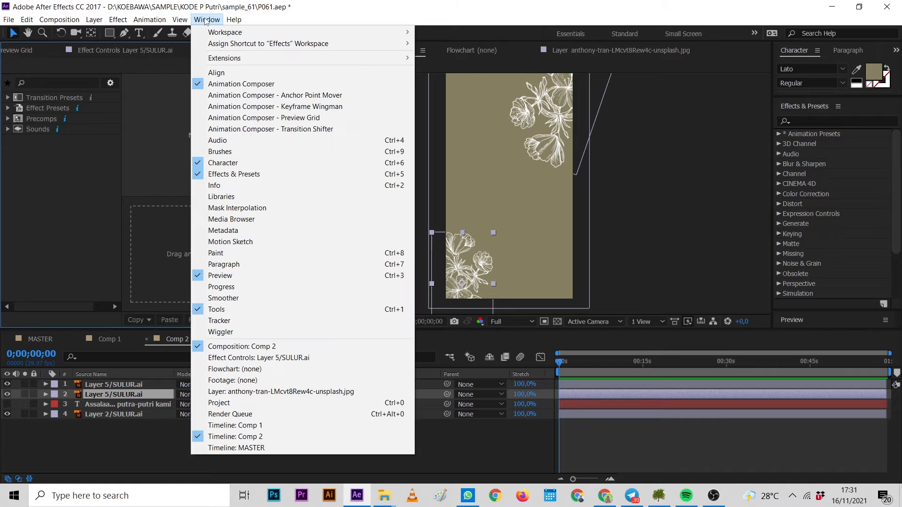
click(230, 84)
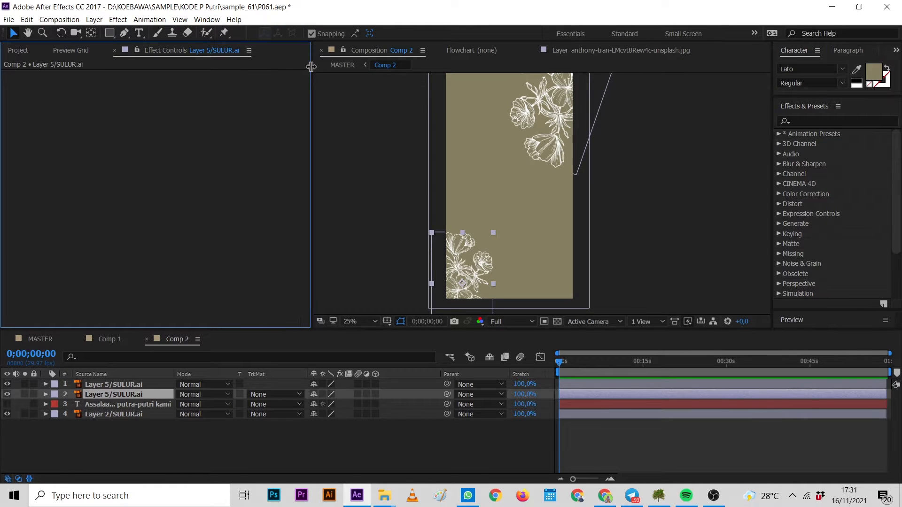
drag(311, 66, 302, 84)
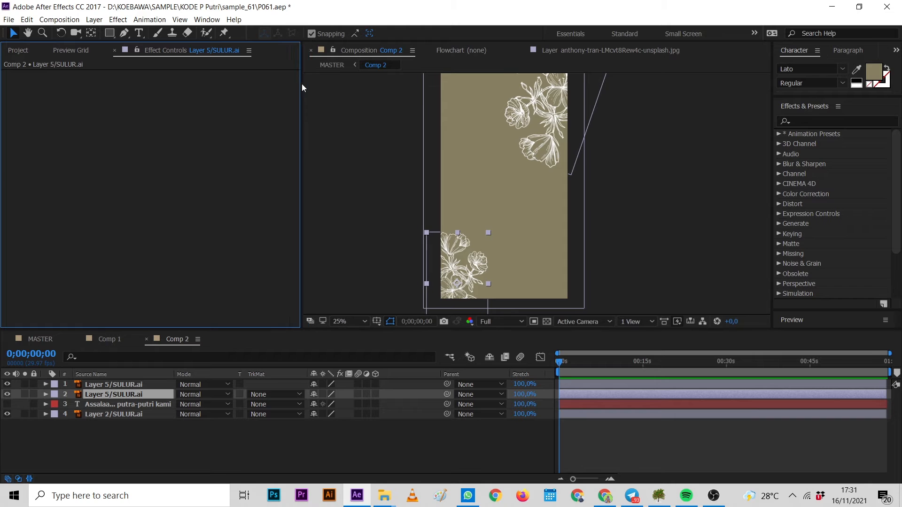
click(32, 52)
click(211, 21)
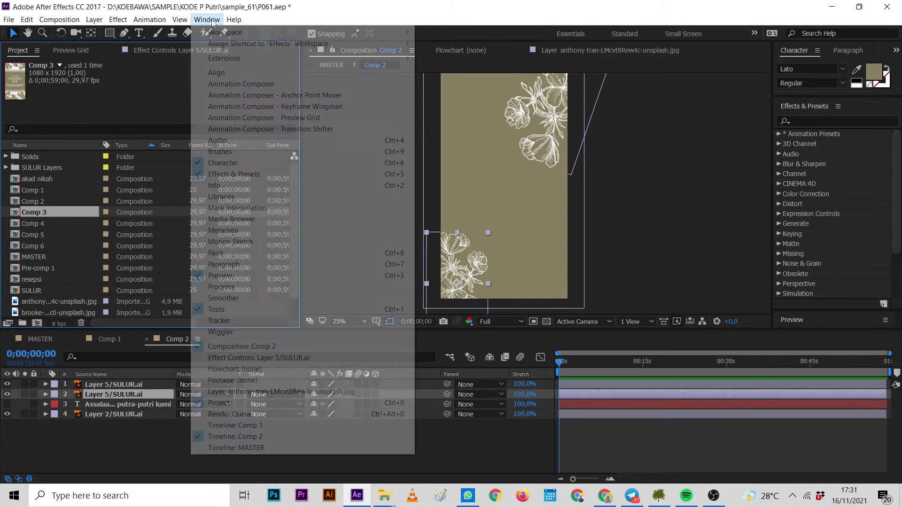
click(223, 85)
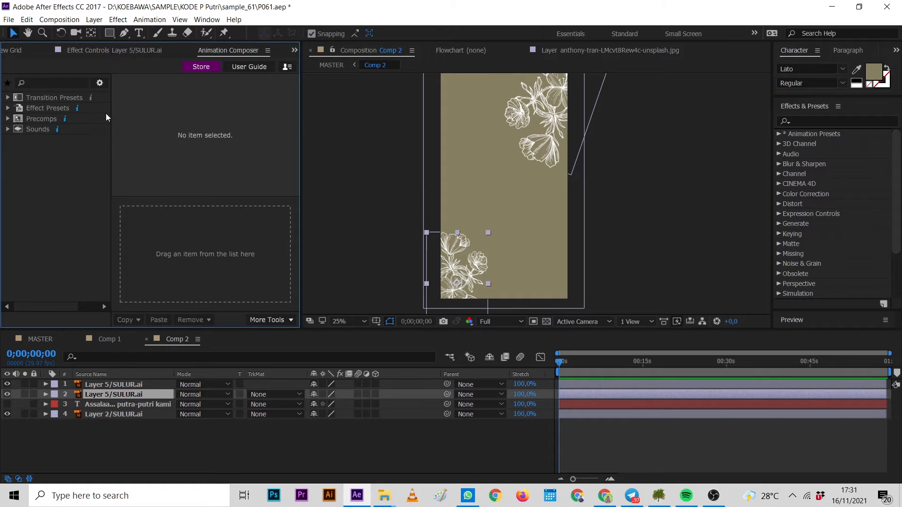
drag(301, 118, 368, 112)
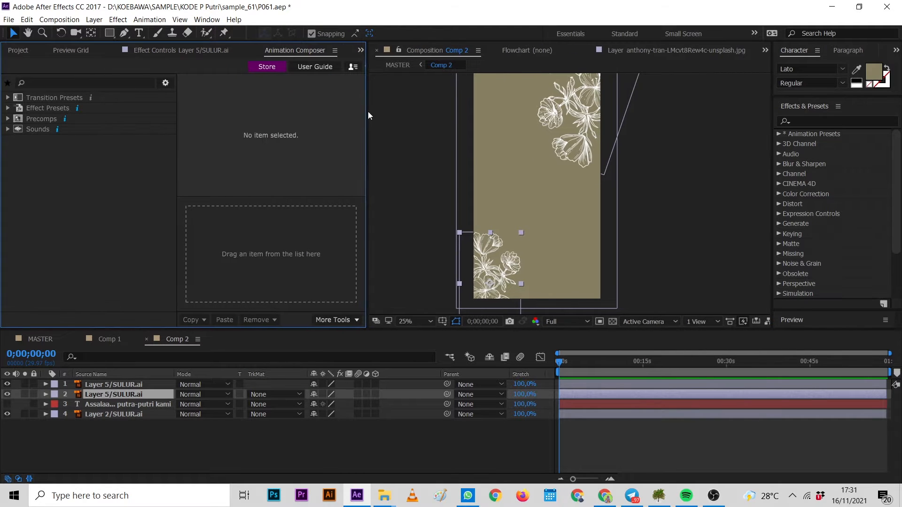
Apply the Ease Position & Rotate & Scale 2 transition preset, Left, animating In, to the lower flower layer.
click(104, 97)
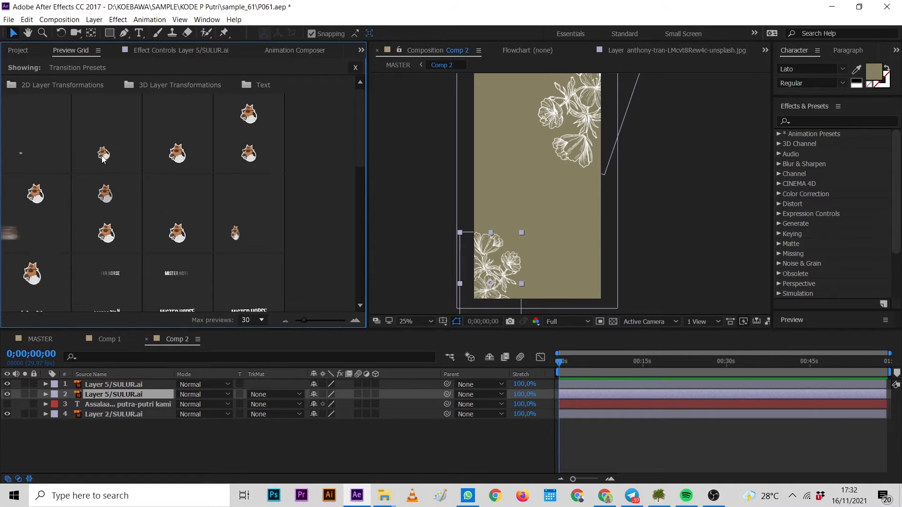
double_click(178, 155)
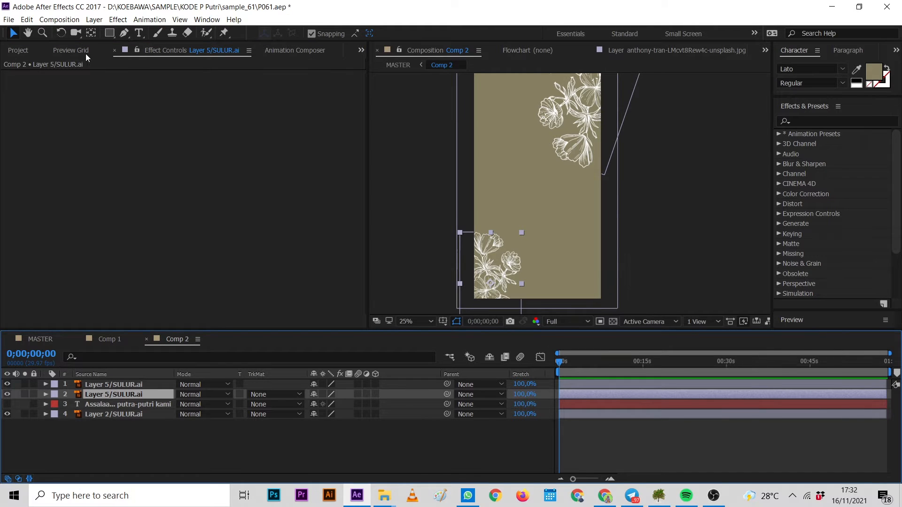
click(296, 50)
click(103, 98)
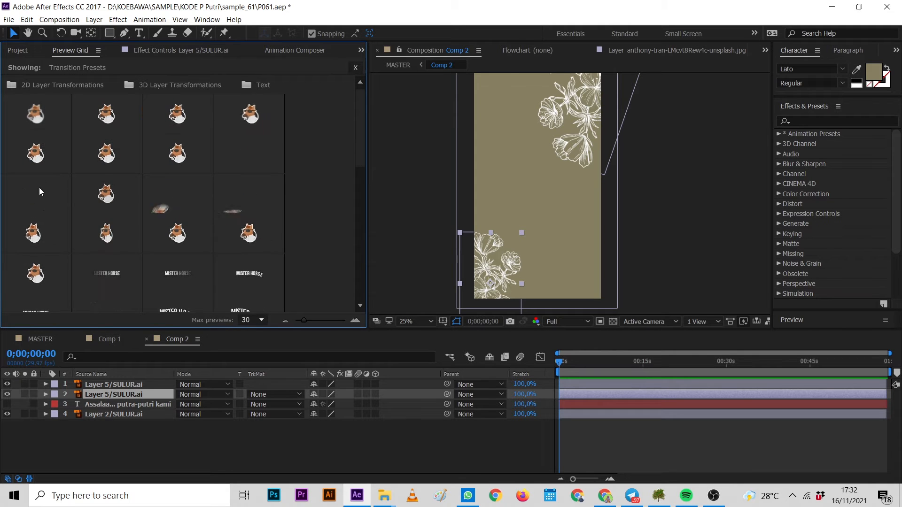
click(42, 157)
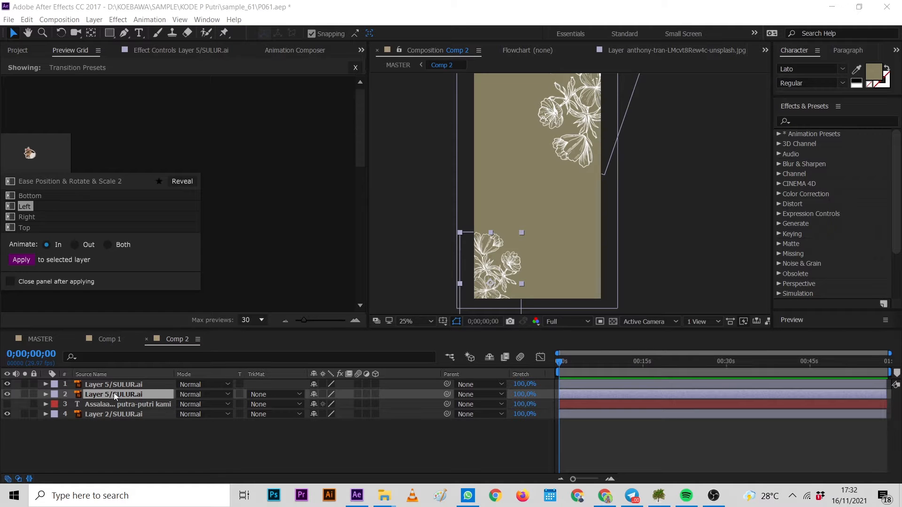
click(19, 261)
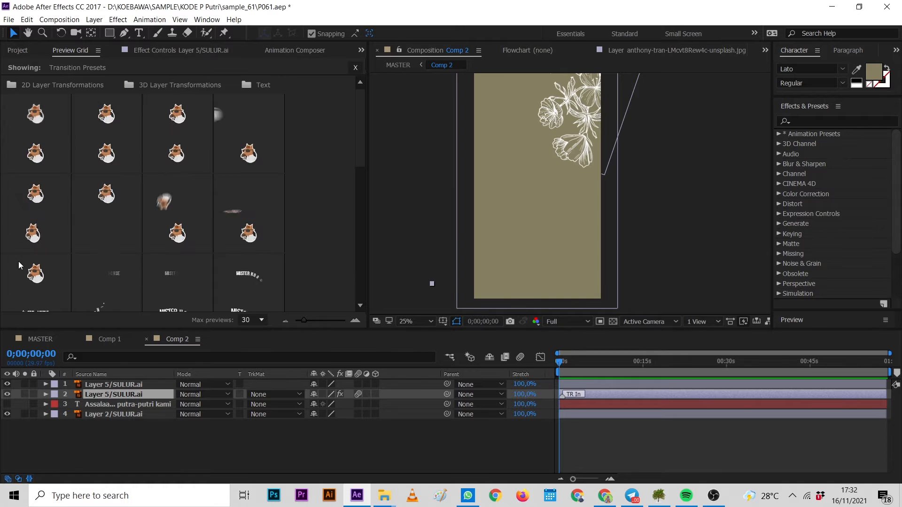
Play back Comp 2 from the start to preview the flower transition.
click(556, 366)
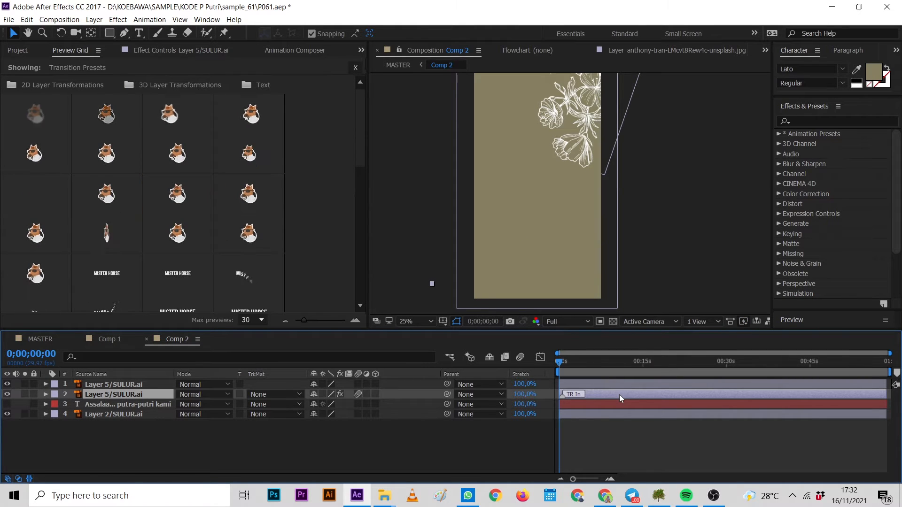
key(space)
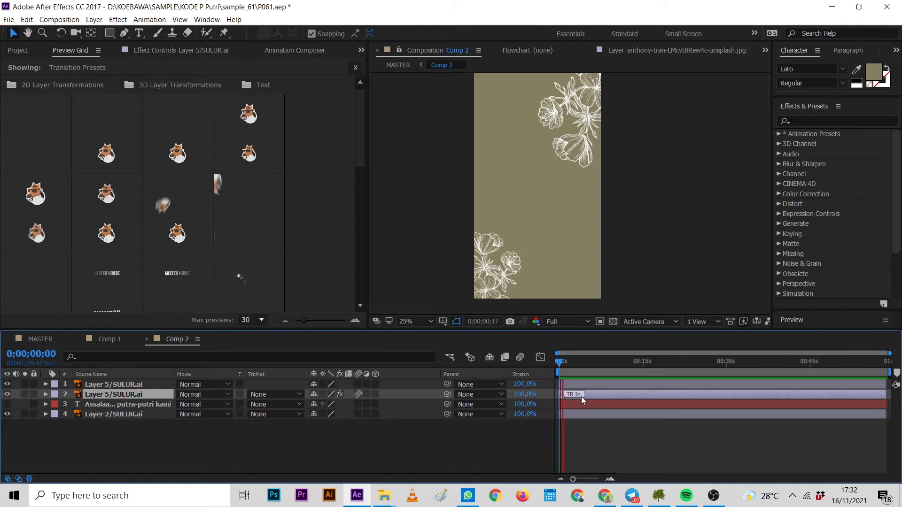
Lengthen the lower flower layer's In transition by moving its transition marker later, and preview Comp 2 from the start.
key(space)
drag(563, 395, 585, 396)
drag(564, 363, 543, 368)
key(space)
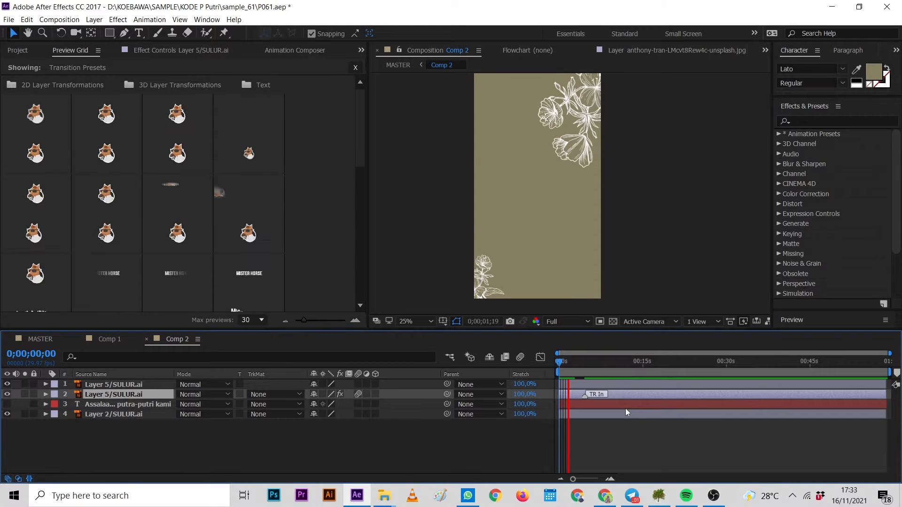
key(space)
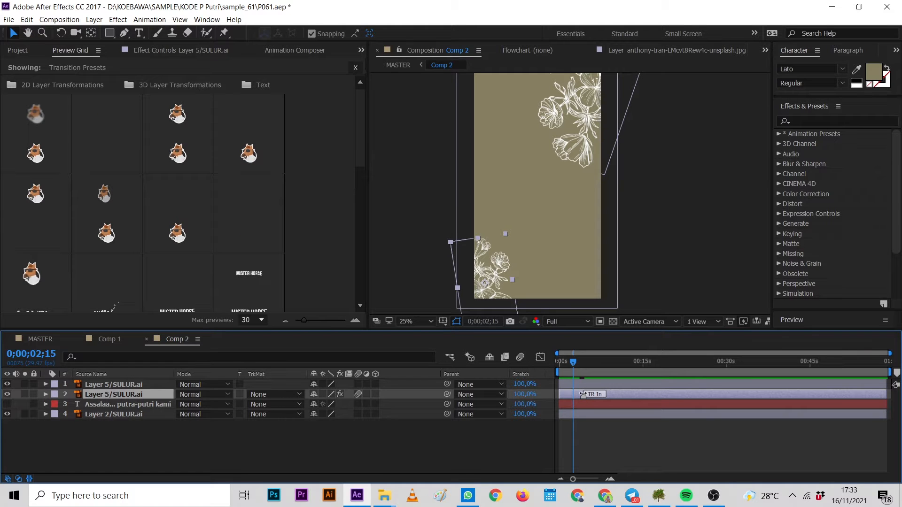
key(space)
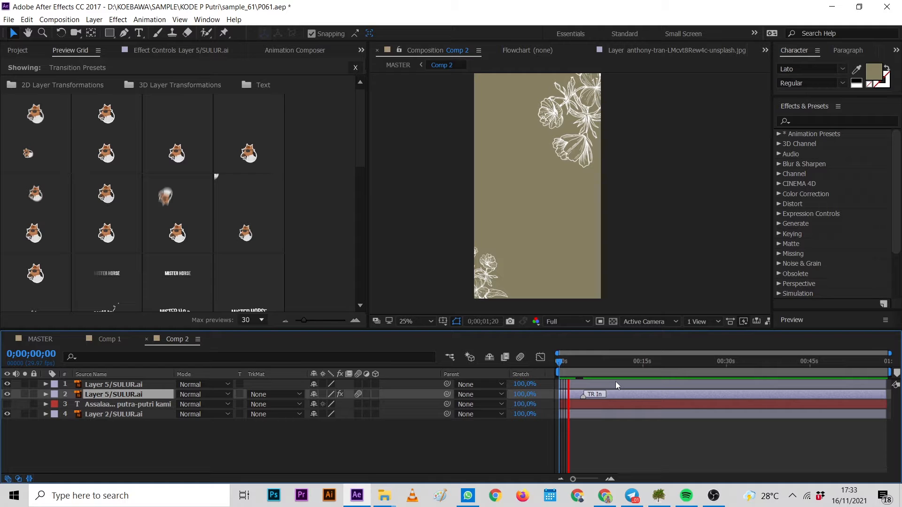
key(space)
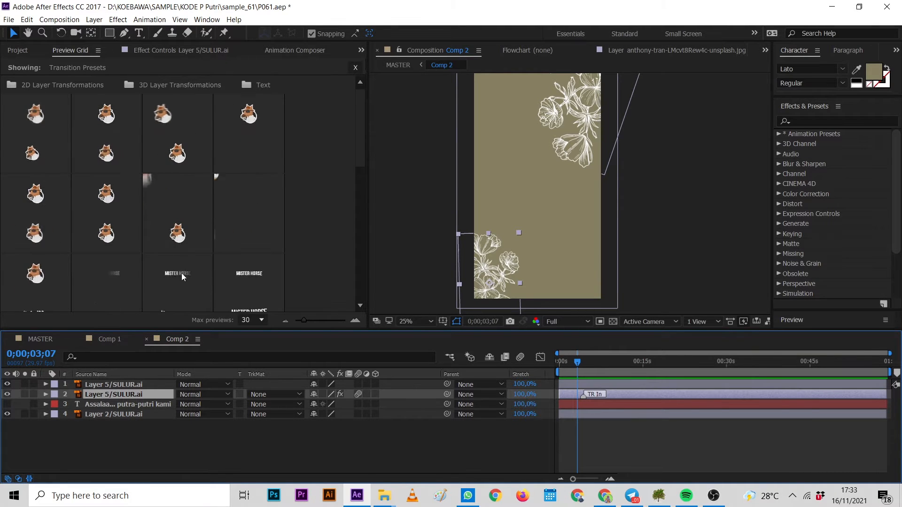
Set the lower flower transition's AC IN position point to about 12, 331, near the composition's lower-left corner.
click(168, 51)
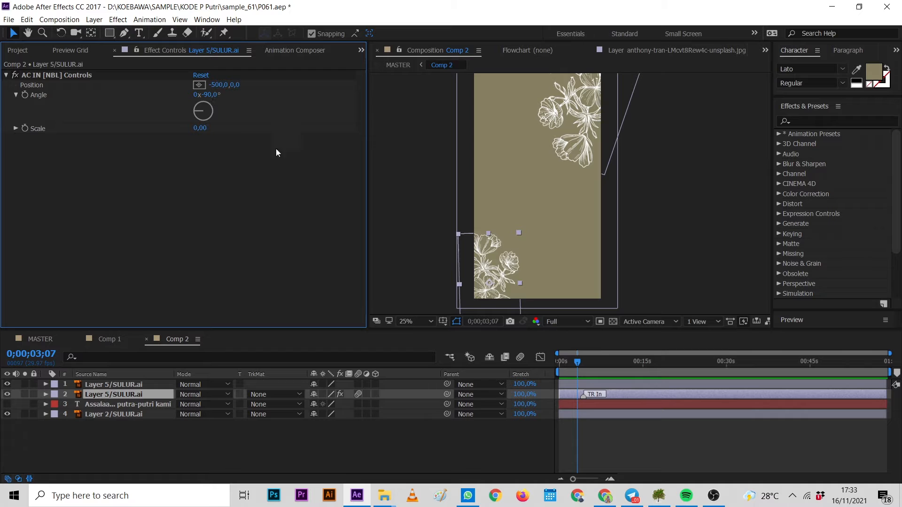
click(200, 84)
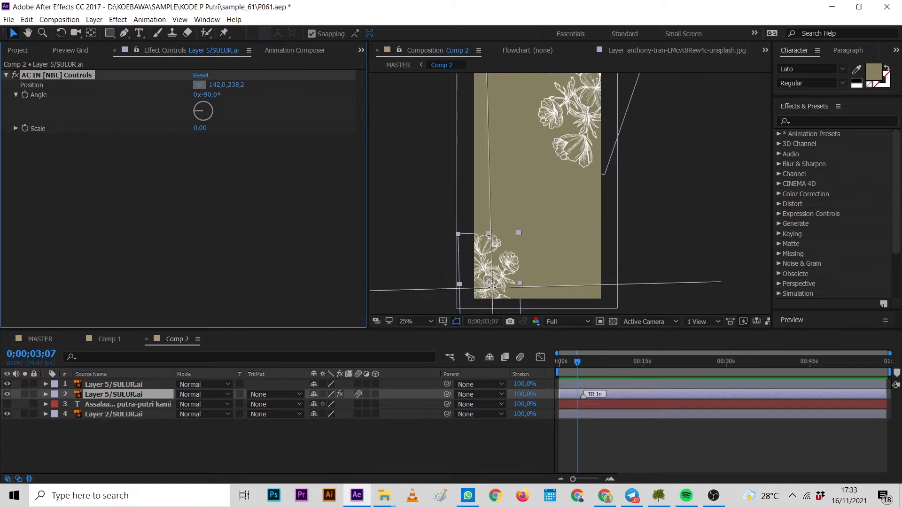
click(472, 304)
scroll(496, 275, down, 1)
scroll(496, 275, up, 1)
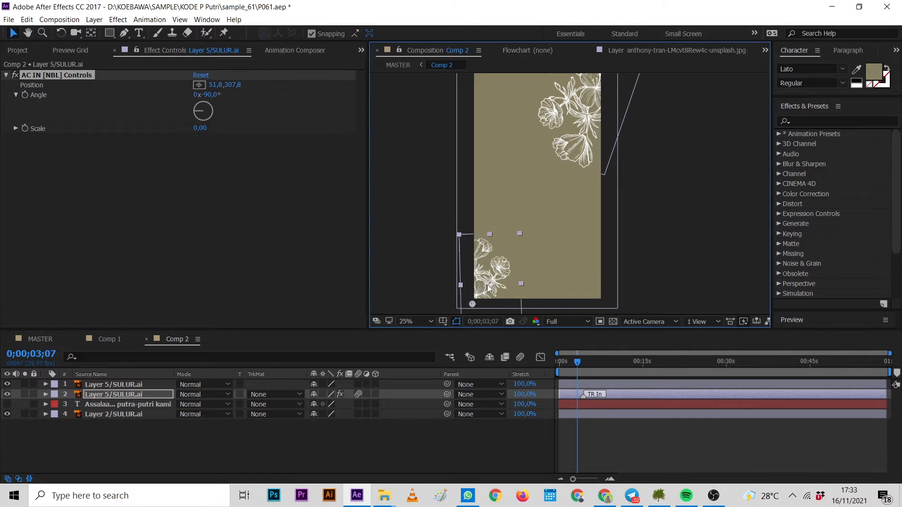
drag(474, 303, 467, 306)
scroll(468, 307, down, 1)
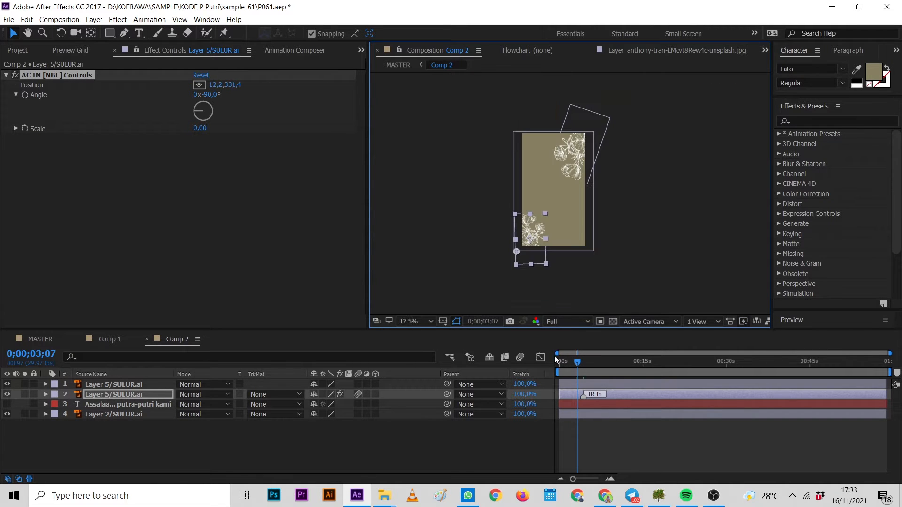
Play back Comp 2 from the start to preview the adjusted flower transition.
drag(573, 362, 559, 362)
key(space)
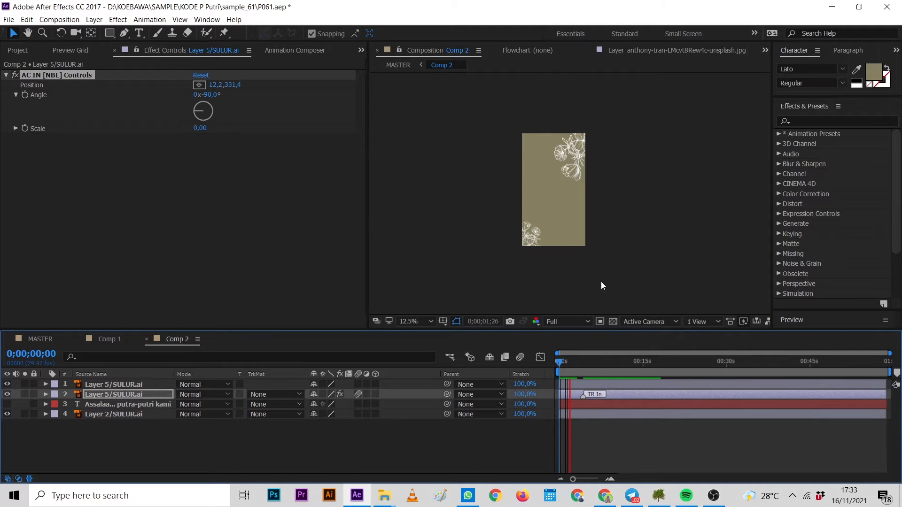
key(space)
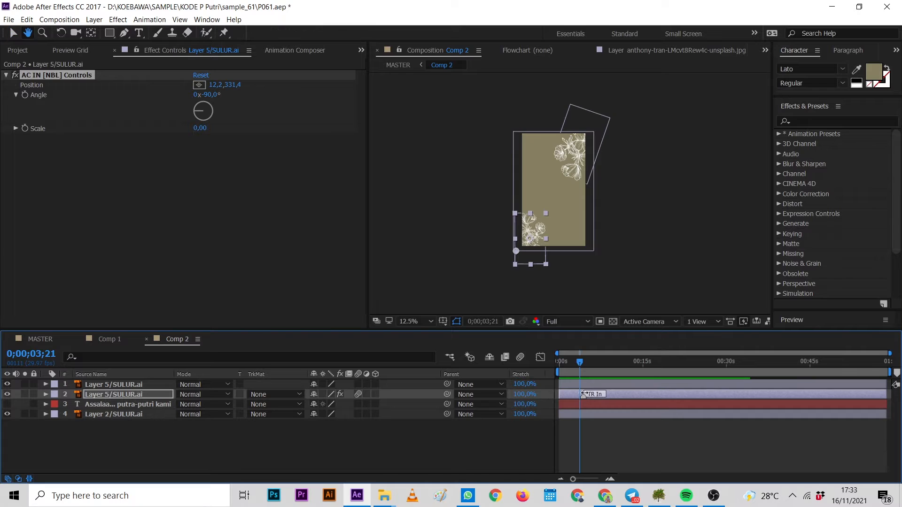
click(615, 282)
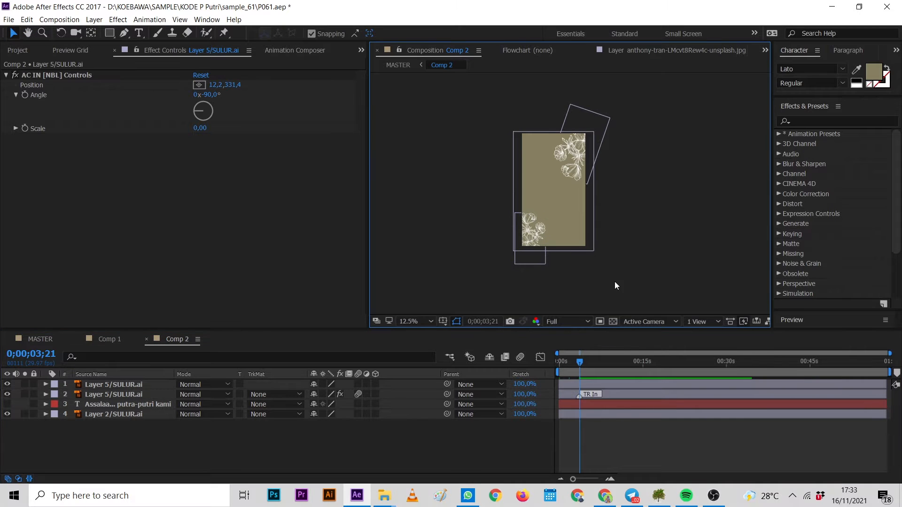
key(period)
click(514, 265)
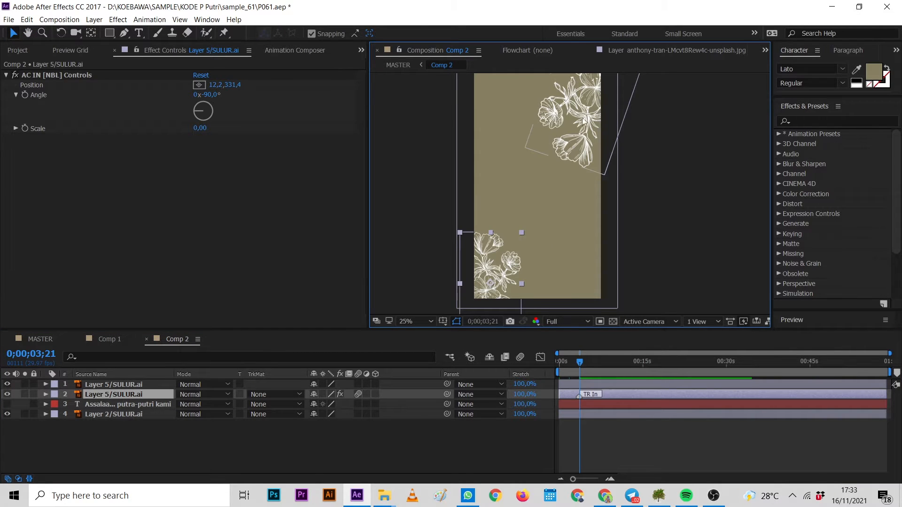
scroll(586, 164, down, 1)
scroll(585, 164, up, 1)
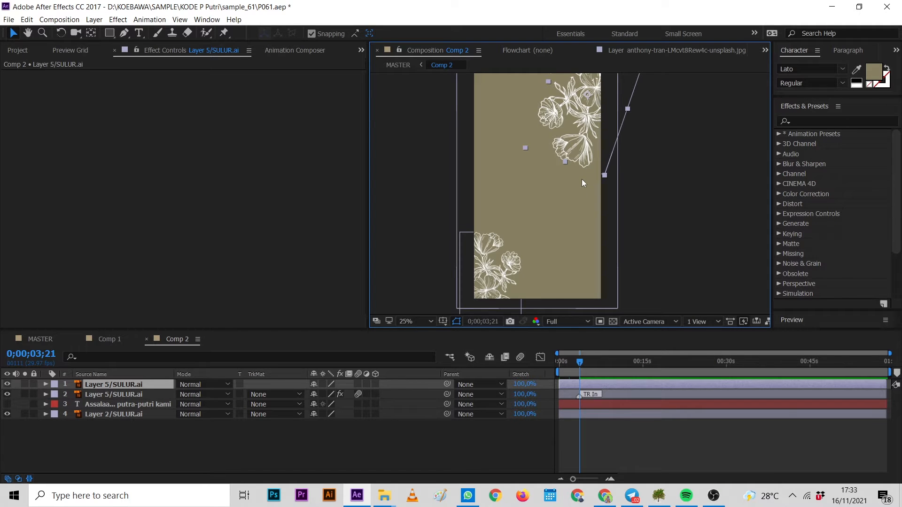
Copy the lower flower layer's In transition preset and paste it onto the upper flower layer 1.
click(602, 393)
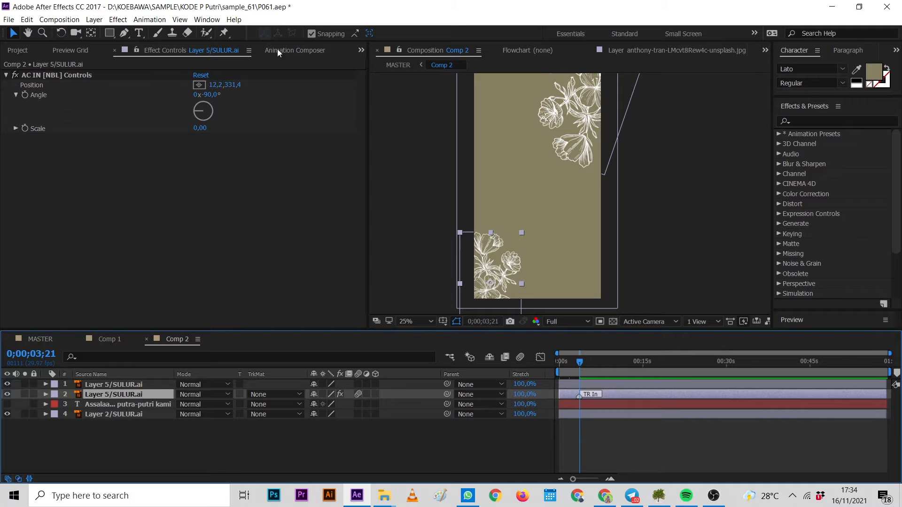
click(258, 50)
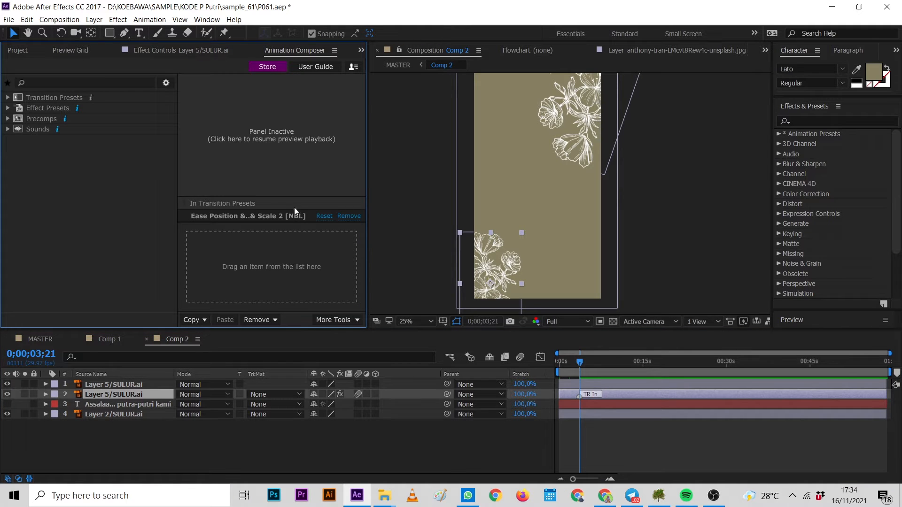
click(226, 218)
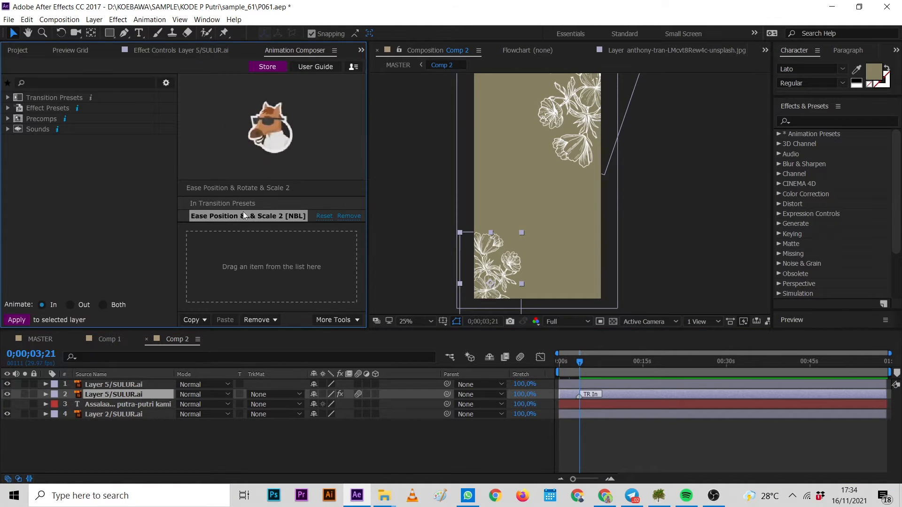
click(491, 268)
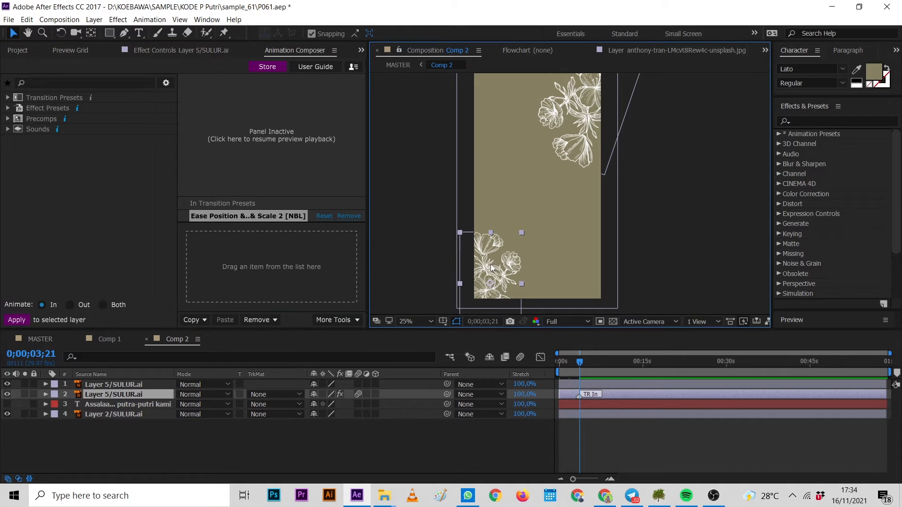
click(282, 219)
click(199, 319)
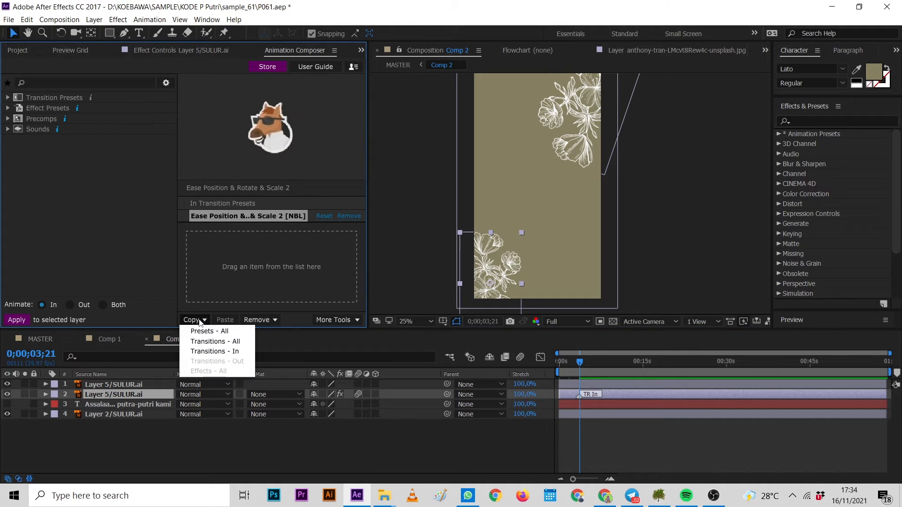
click(231, 352)
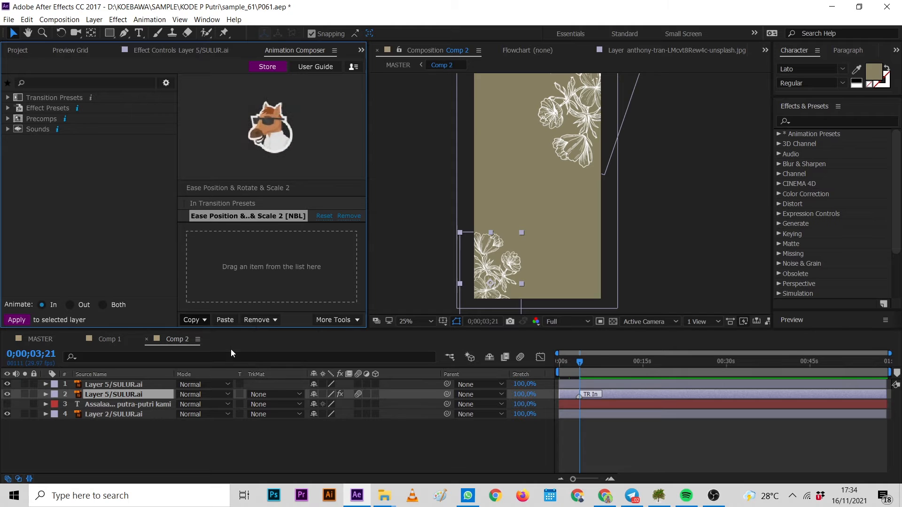
click(118, 385)
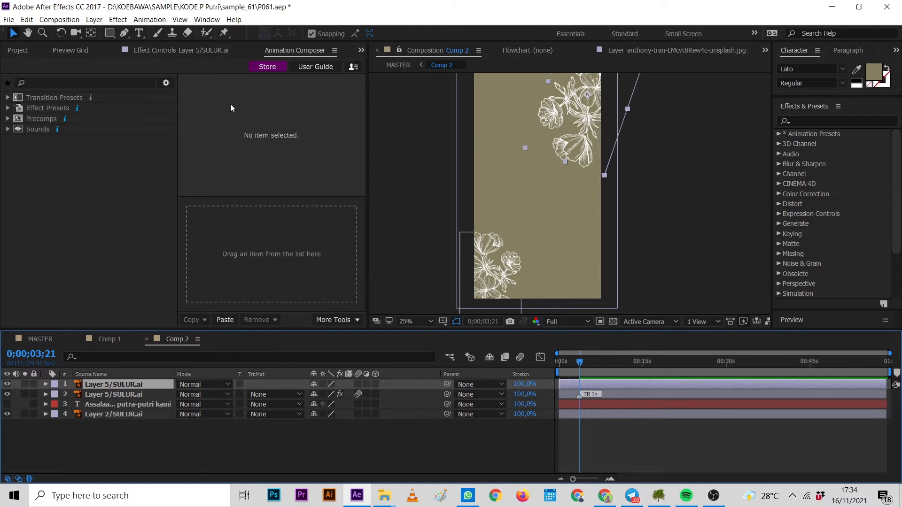
click(225, 320)
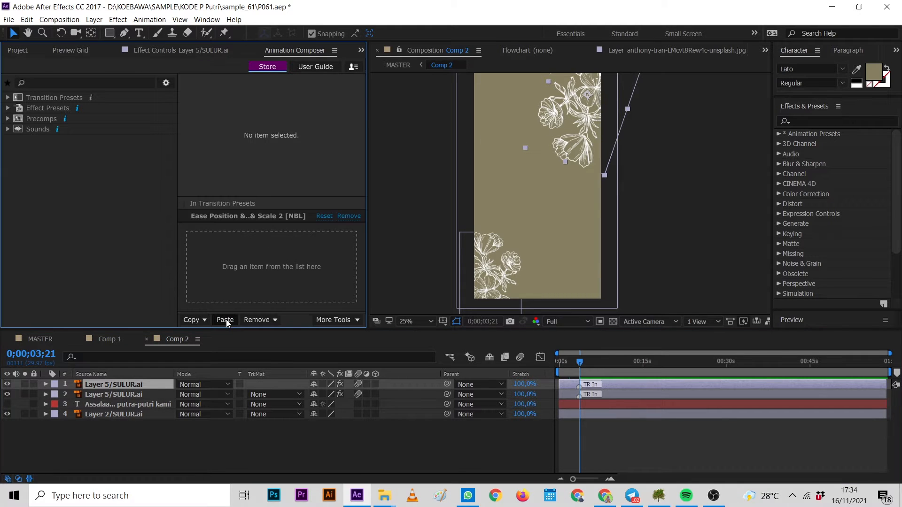
Play back Comp 2 from the start to preview both flower transitions.
drag(579, 362, 549, 359)
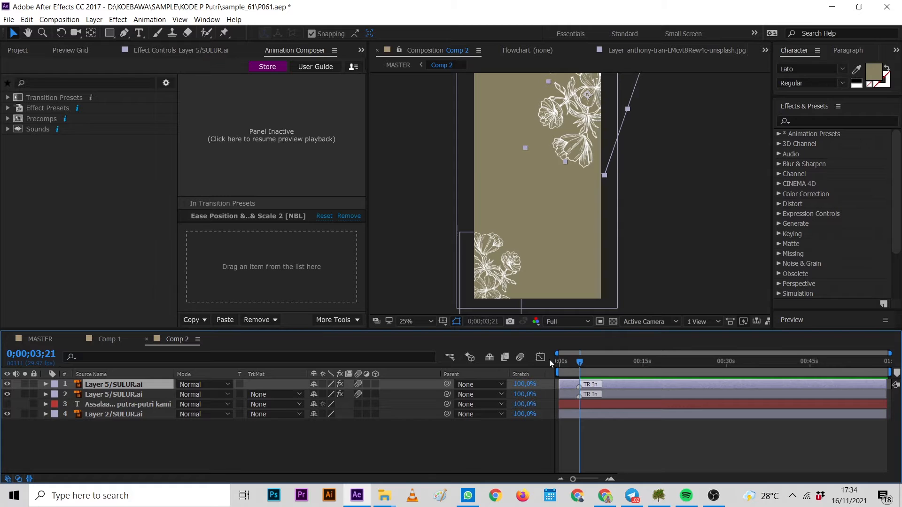
key(space)
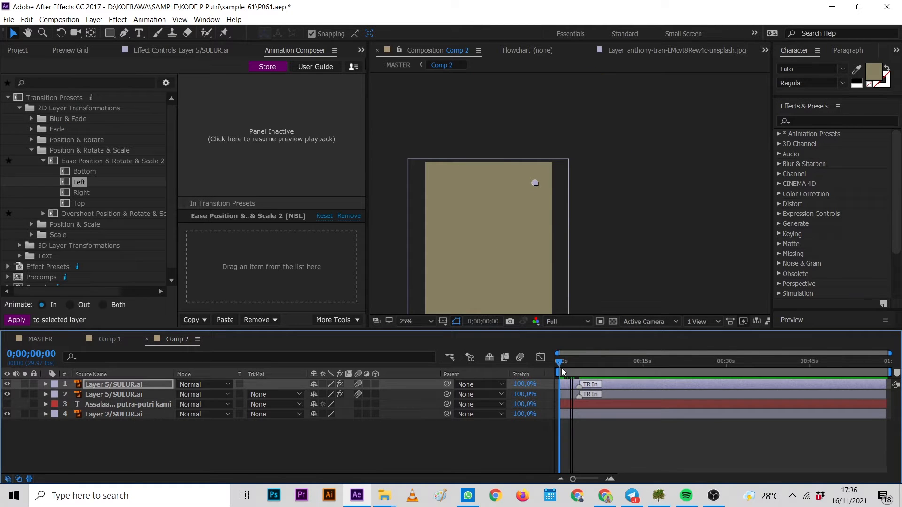
drag(563, 371, 566, 371)
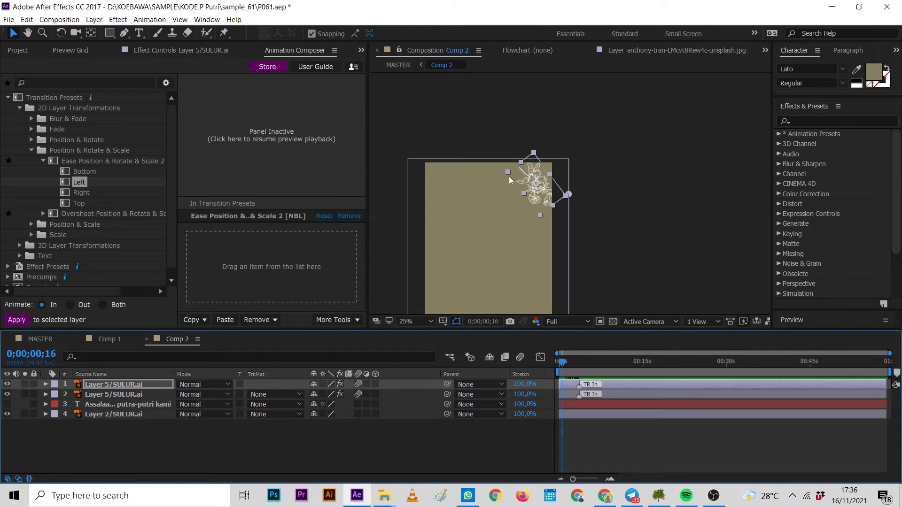
Apply the Ease Position & Rotate & Scale 2 Right preset, animating In, to the upper flower layer at 0;00;04;22.
click(88, 193)
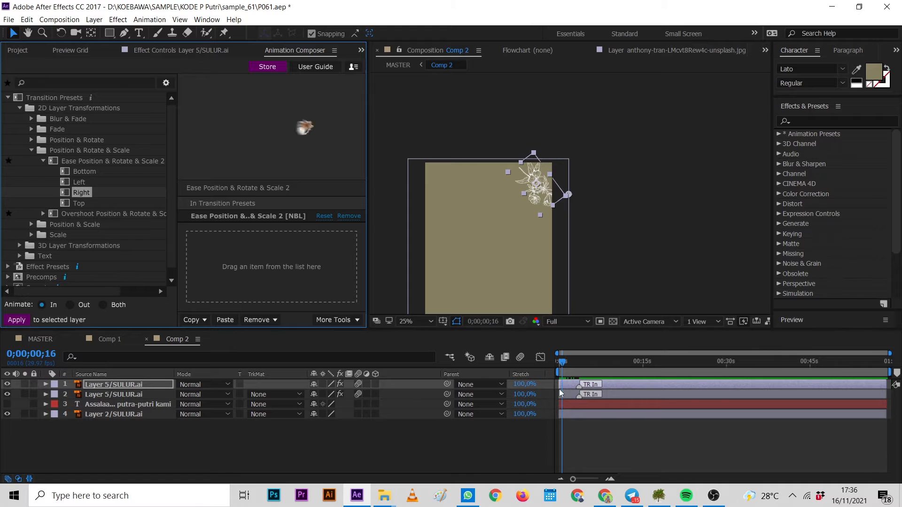
click(560, 369)
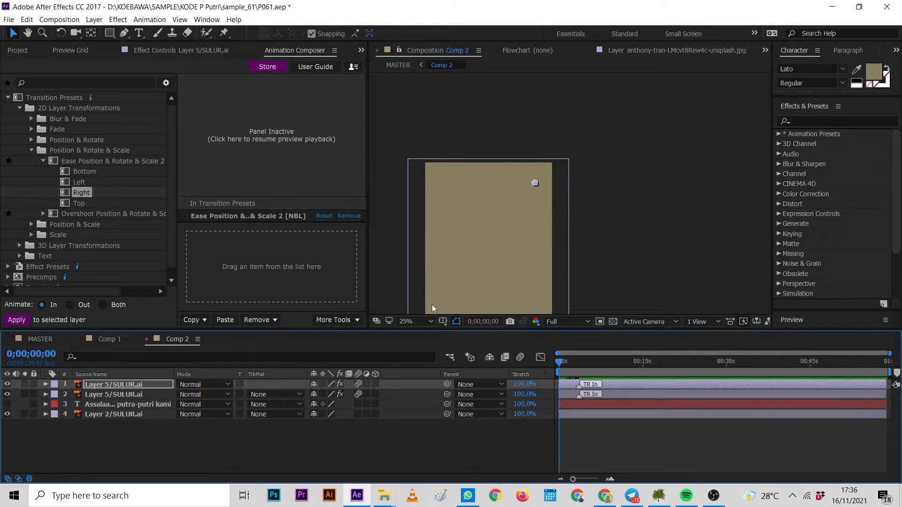
click(586, 368)
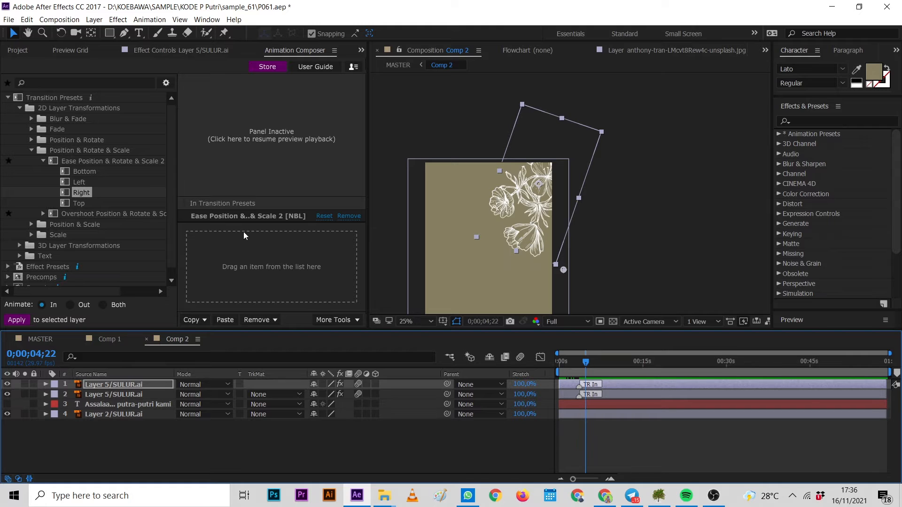
drag(80, 192, 238, 244)
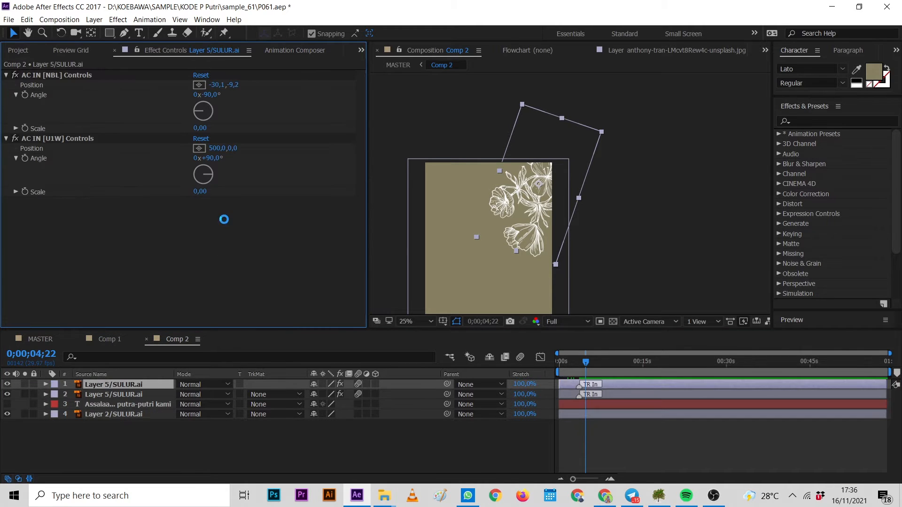
Delete the pasted AC IN [NBL] transition from the upper flower layer in Effect Controls and Animation Composer.
click(84, 79)
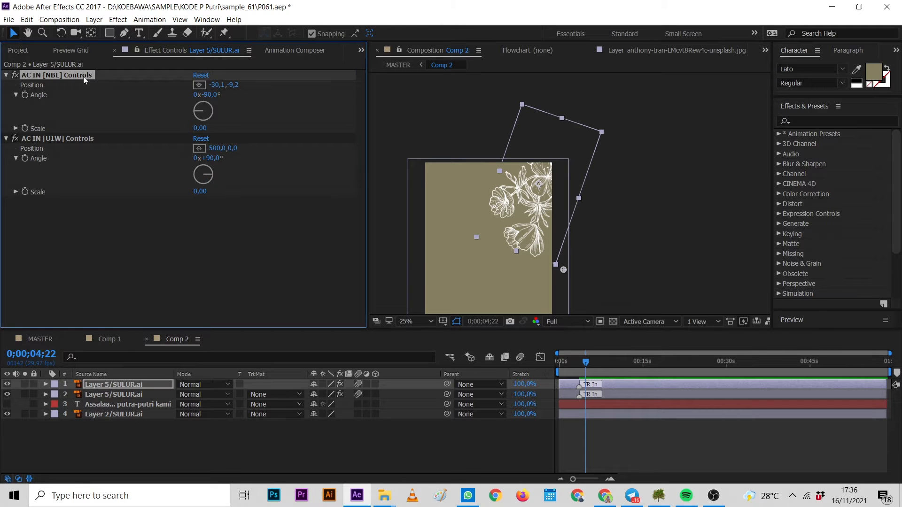
key(Delete)
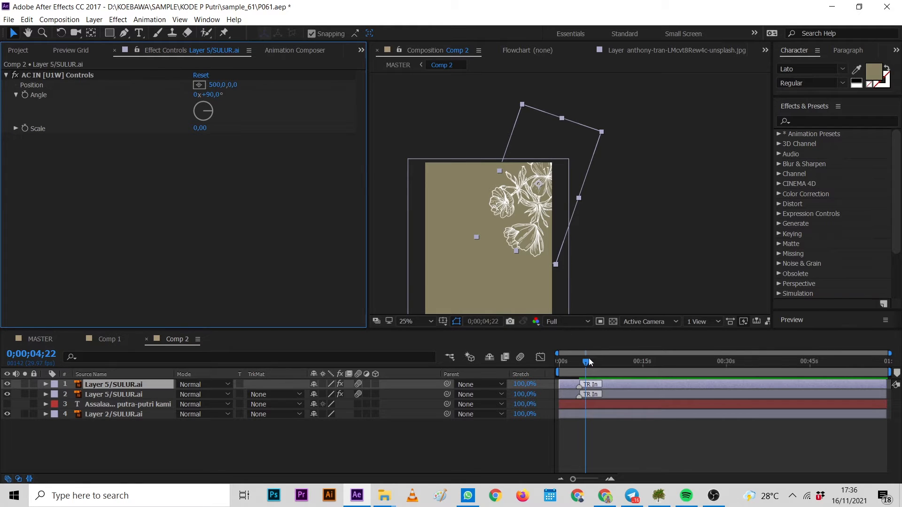
click(291, 50)
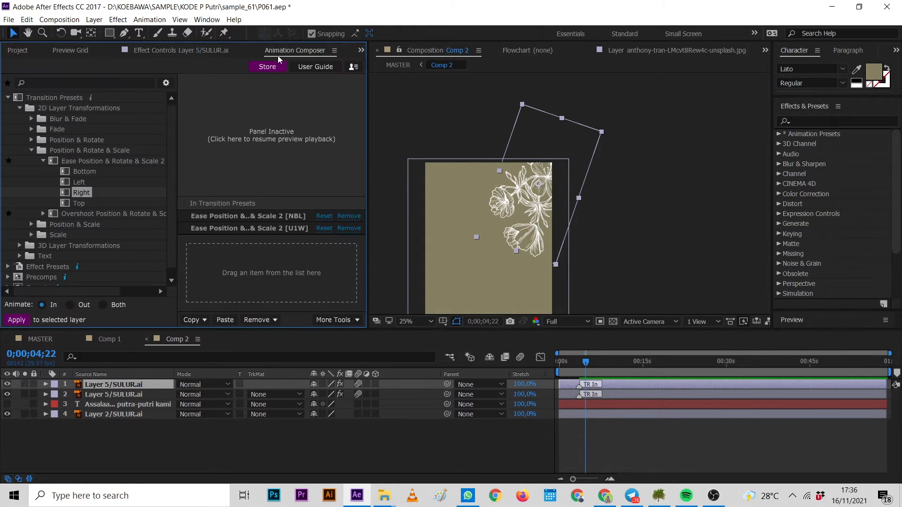
click(290, 216)
click(285, 224)
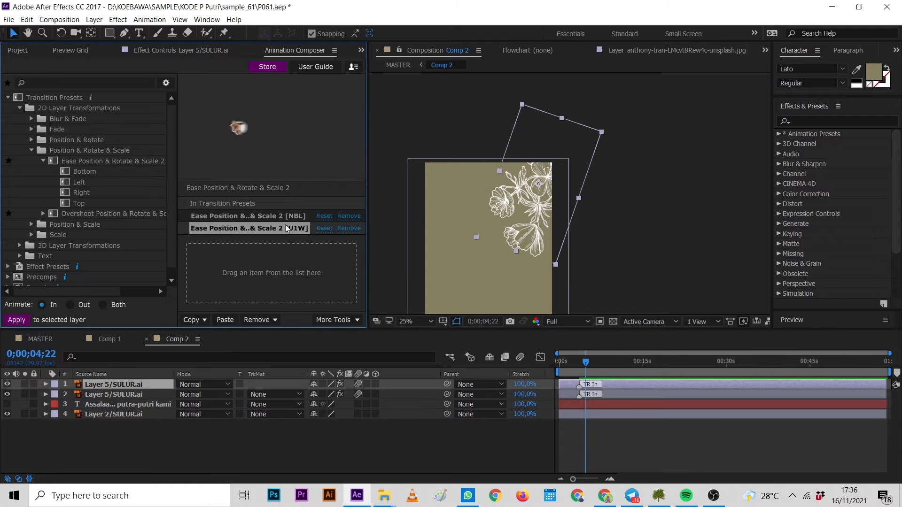
click(286, 219)
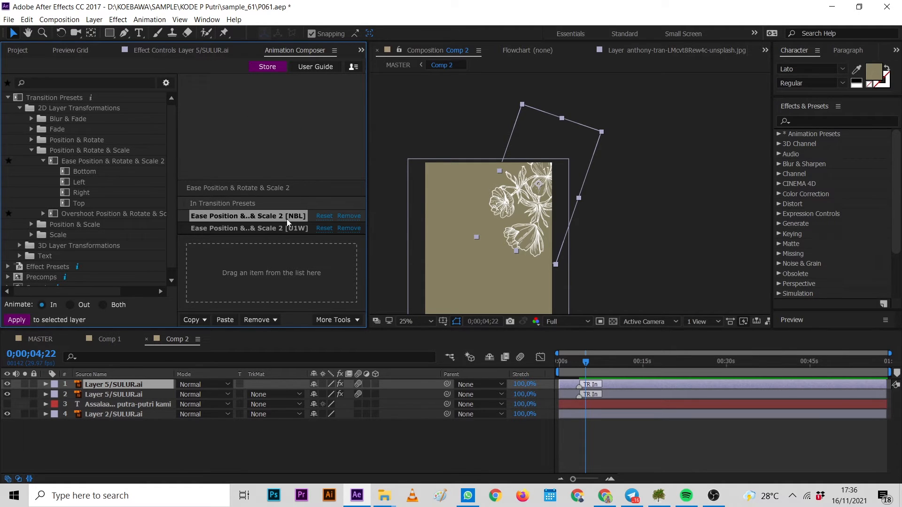
click(348, 217)
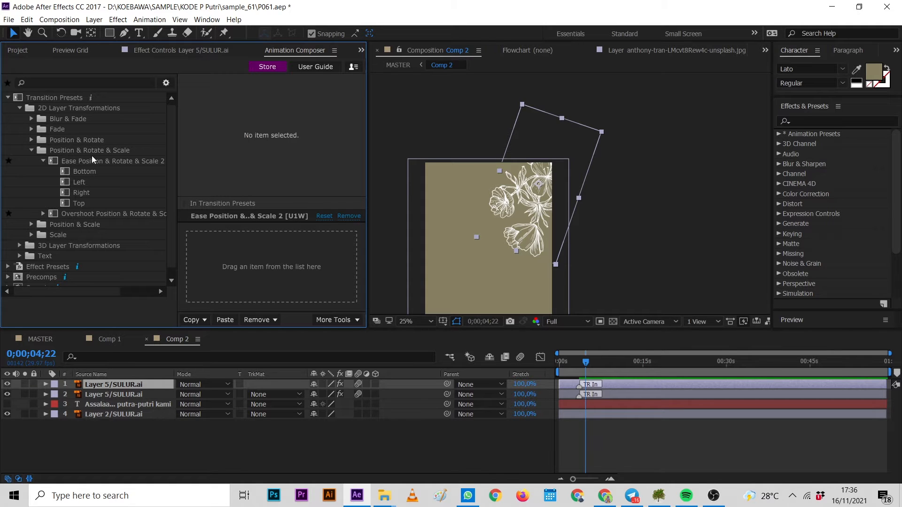
Reapply the Ease Position & Rotate & Scale 2 Right In preset to the upper flower layer.
click(78, 193)
drag(65, 193, 244, 249)
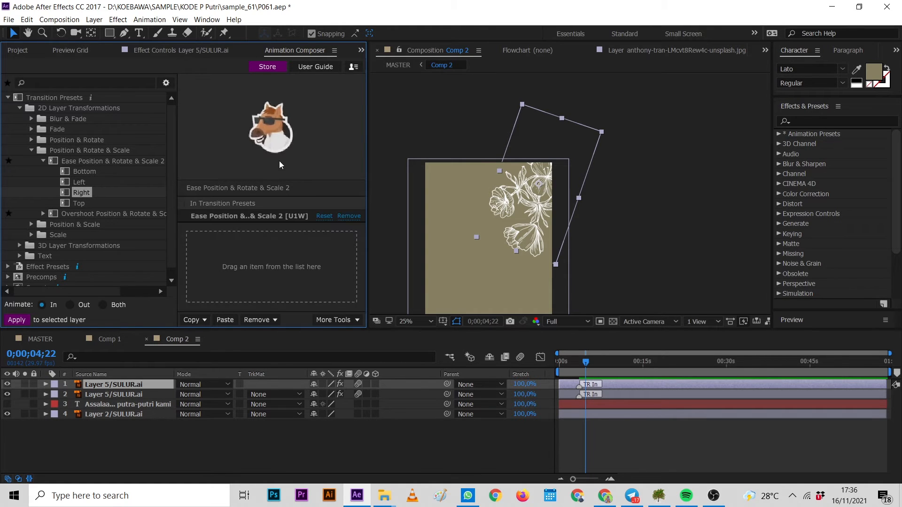
Play back Comp 2 from the beginning to preview the reapplied flower transition.
drag(586, 361, 560, 366)
drag(534, 271, 554, 179)
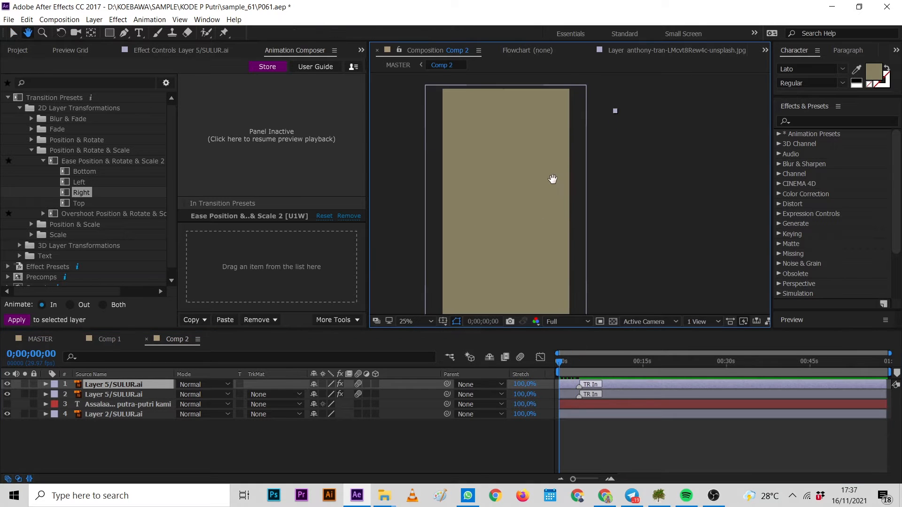
scroll(554, 173, down, 1)
key(space)
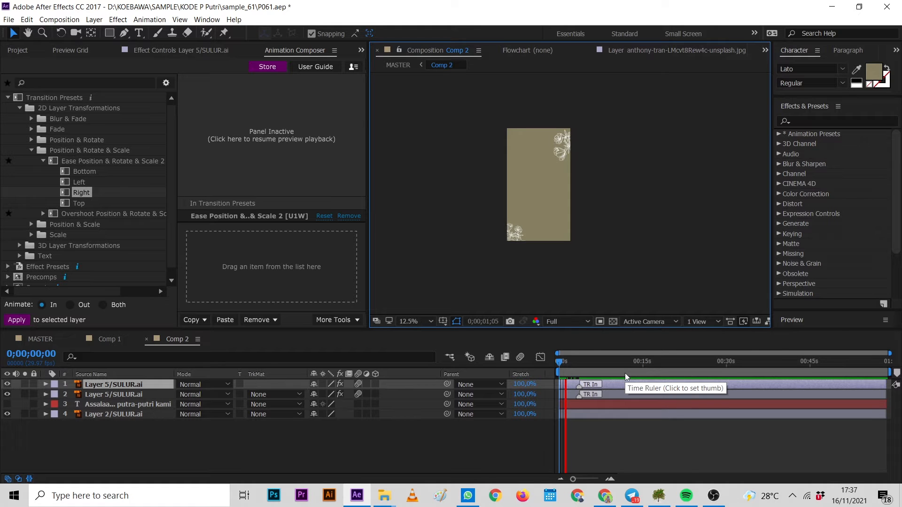
key(space)
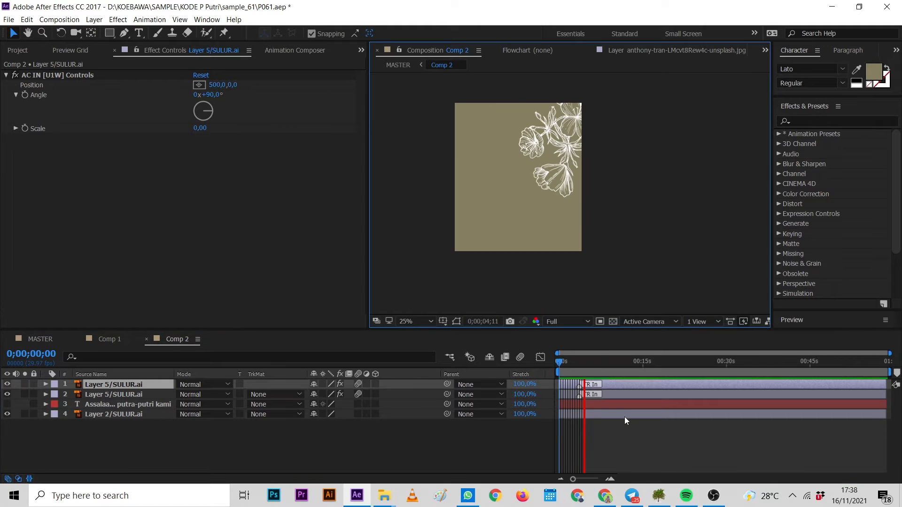
Shift the upper flower layer slightly later on the timeline so its transition starts after the lower flower's.
click(625, 416)
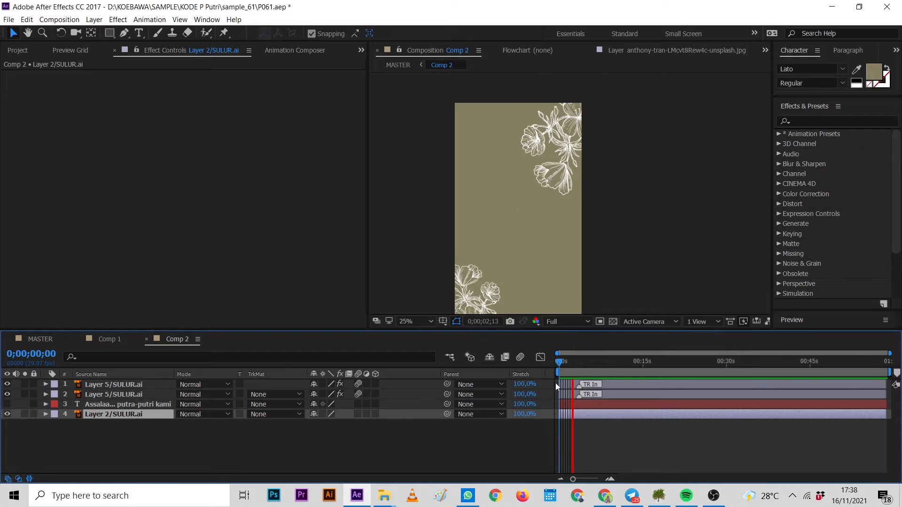
click(569, 365)
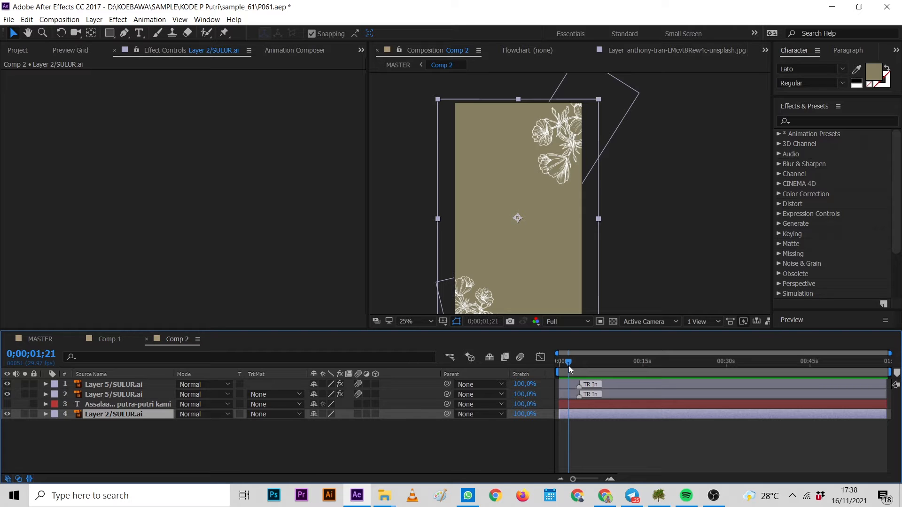
click(525, 163)
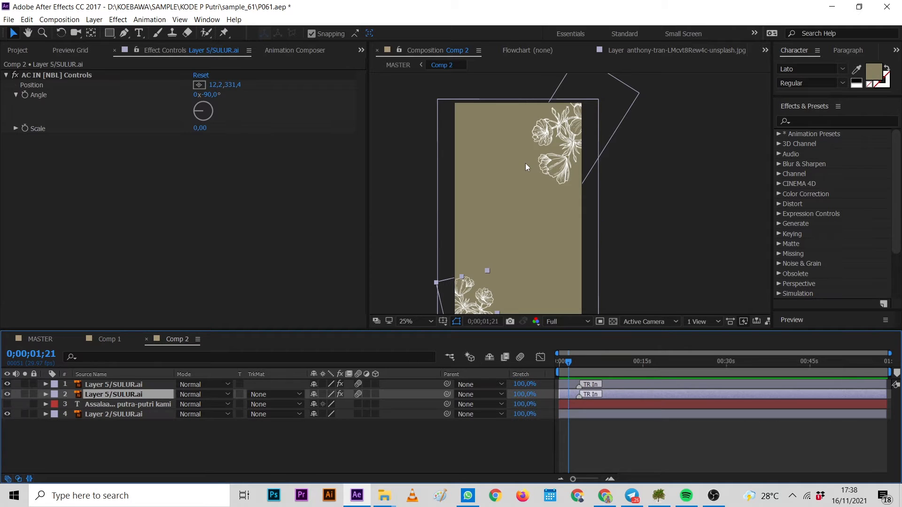
click(593, 385)
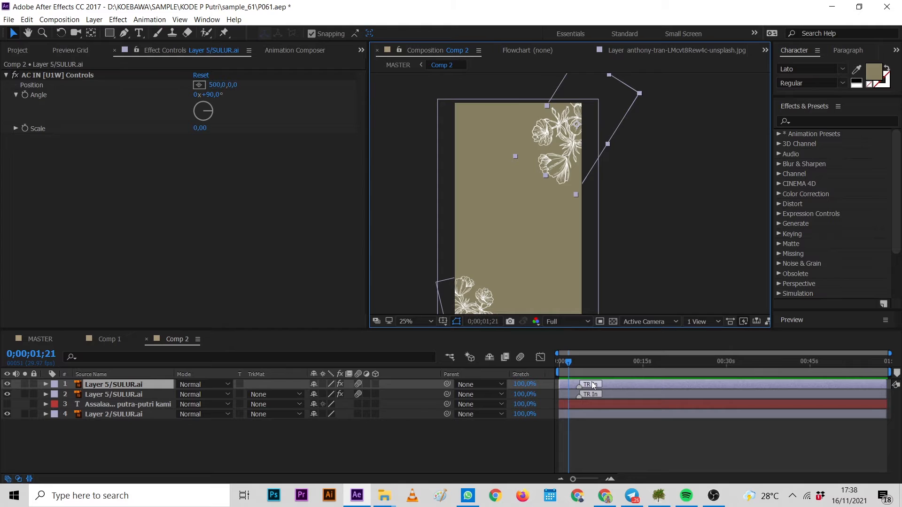
drag(593, 386, 602, 385)
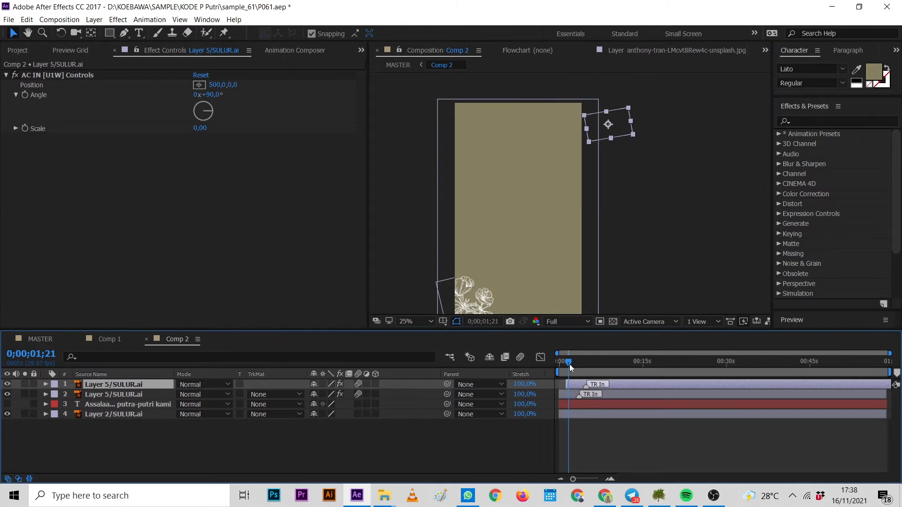
key(space)
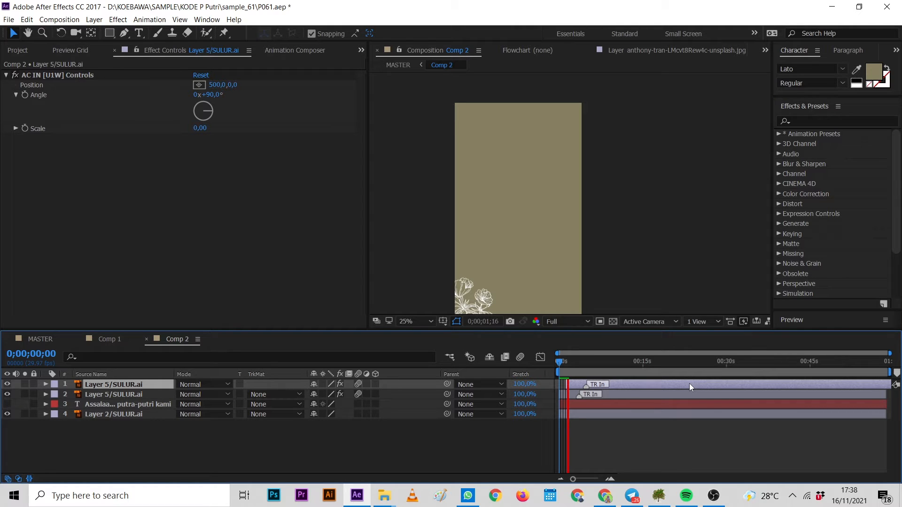
key(space)
drag(576, 385, 571, 385)
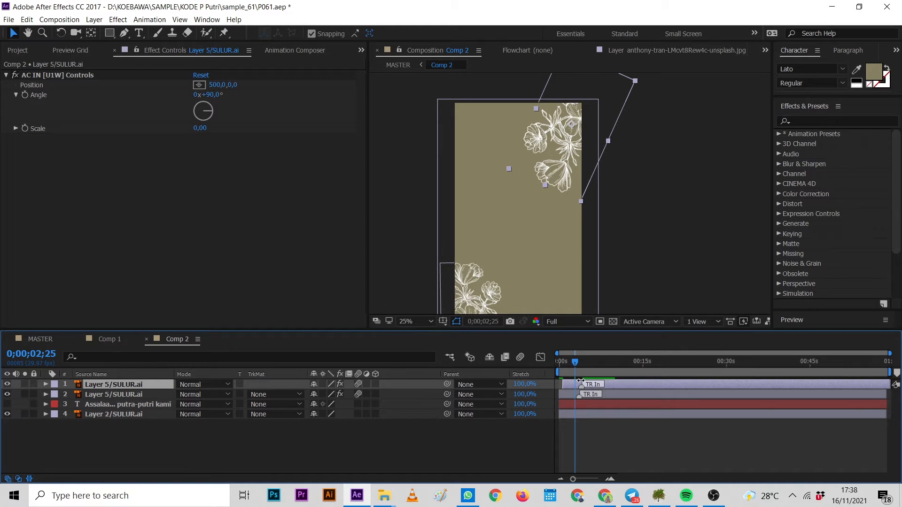
Play back Comp 2 from the start to preview the staggered flower transitions.
key(Home)
key(space)
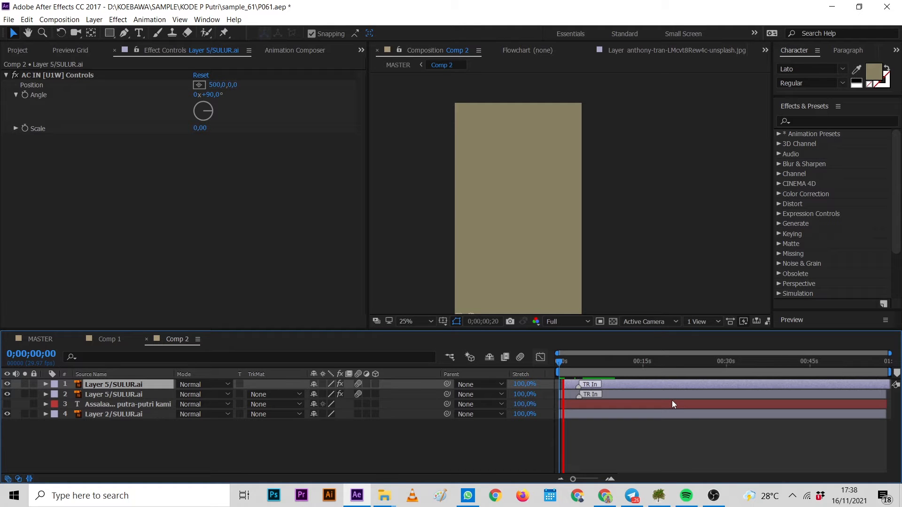
key(space)
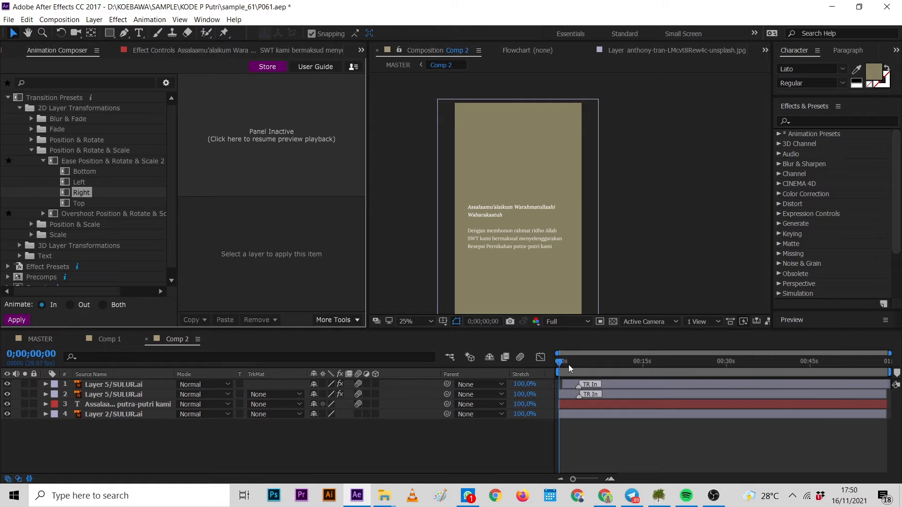
key(space)
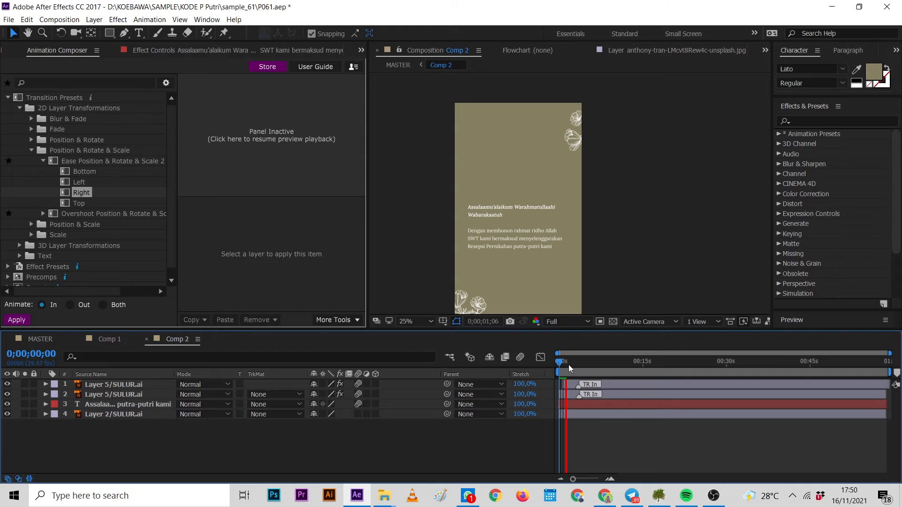
Apply the Text > Animate Words preset Scale & Tracking Lines From Start 5, animating In, to the greeting text layer.
click(589, 404)
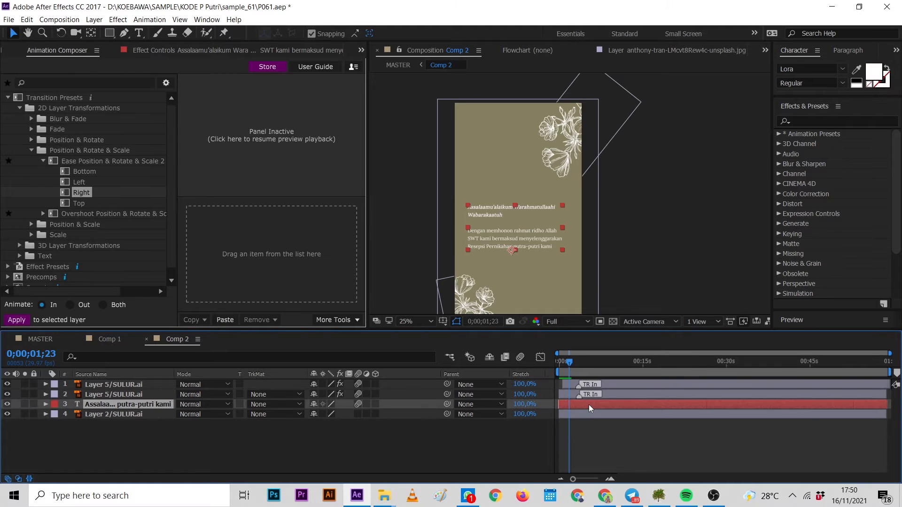
click(164, 92)
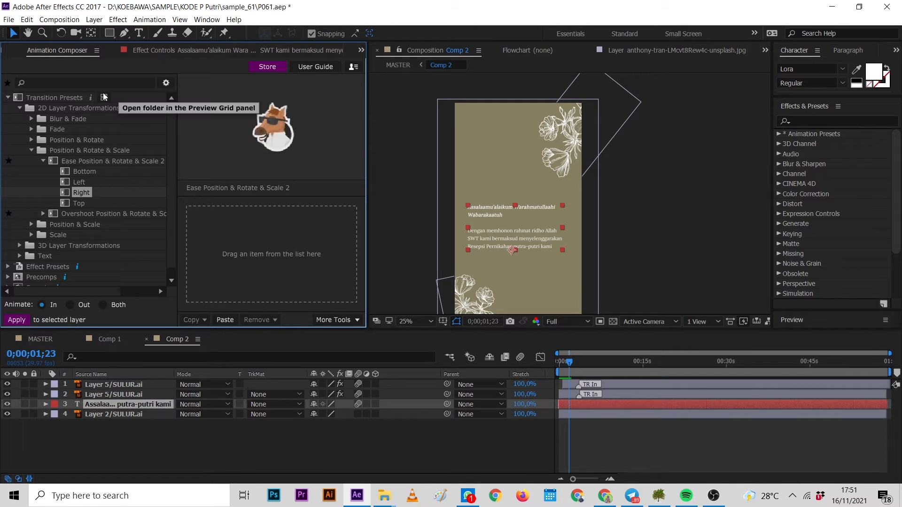
click(104, 97)
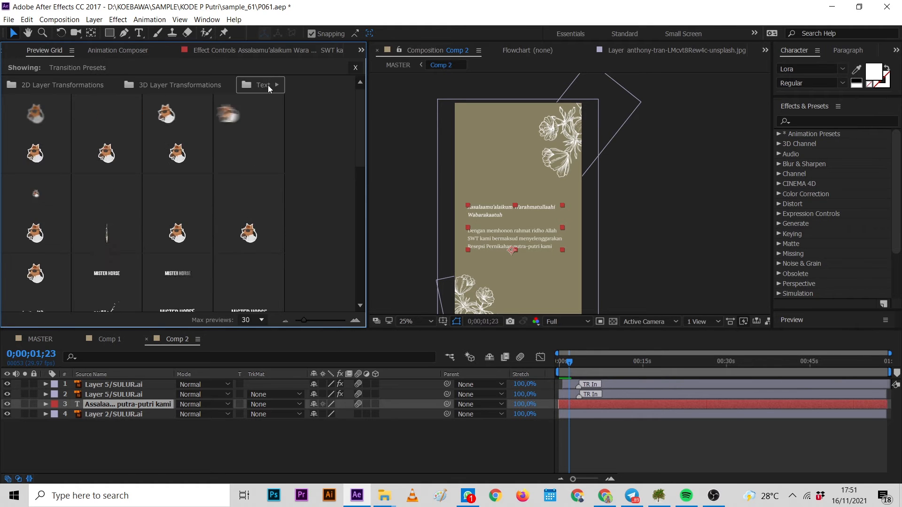
click(262, 86)
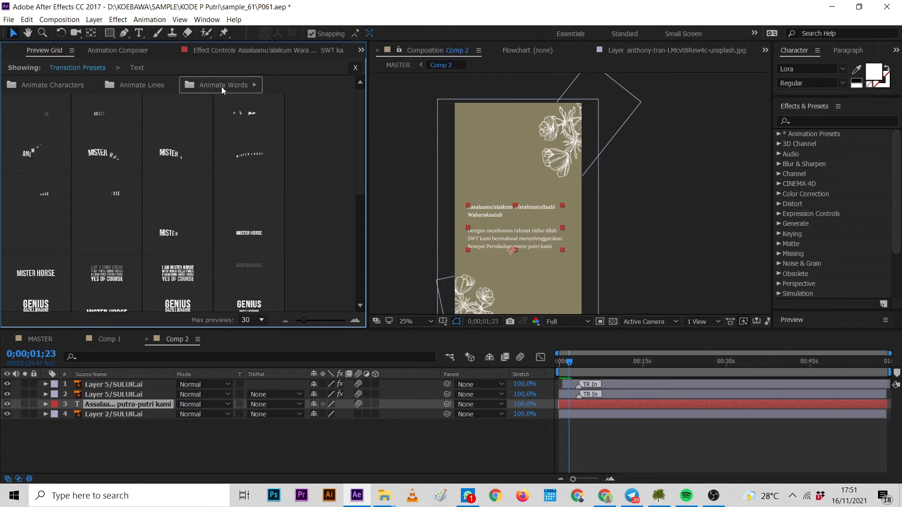
click(222, 87)
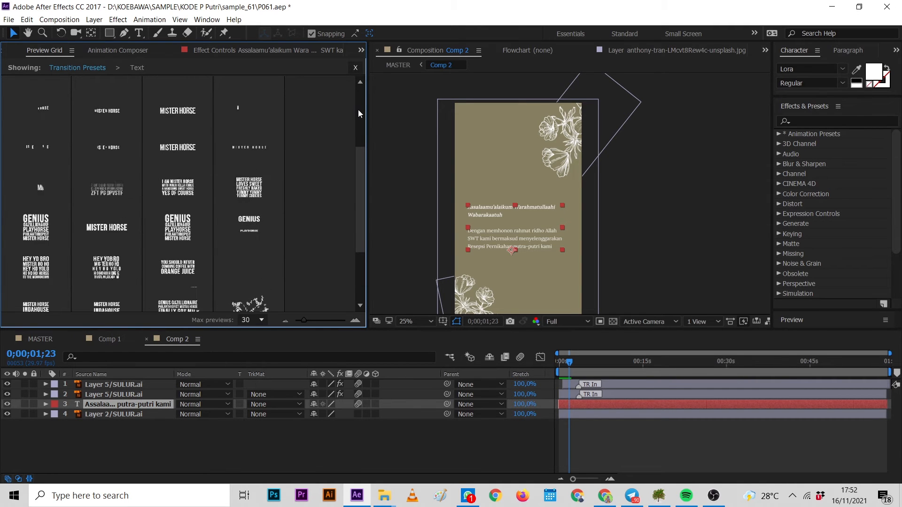
scroll(359, 141, up, 2)
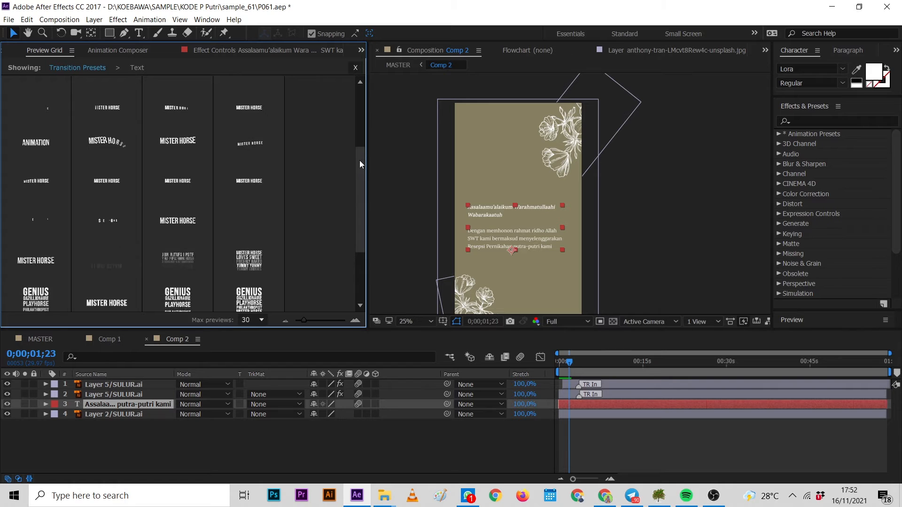
scroll(359, 160, up, 3)
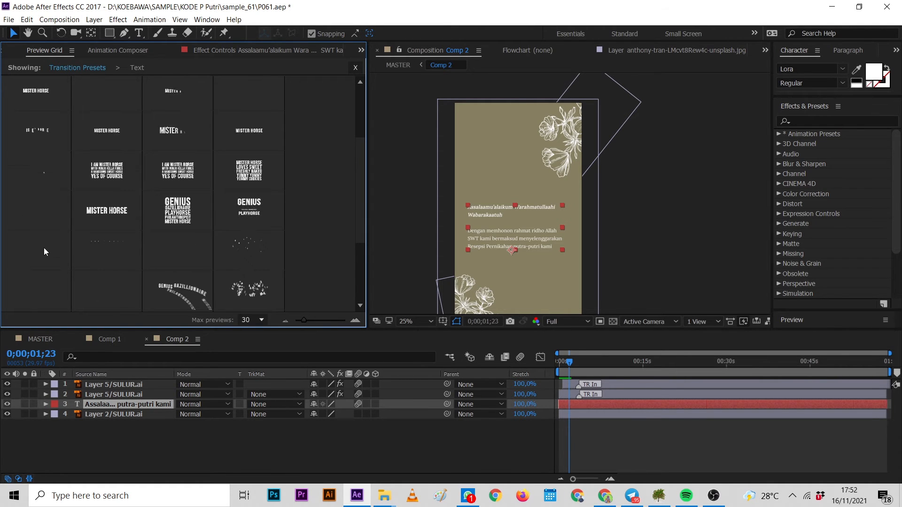
click(43, 247)
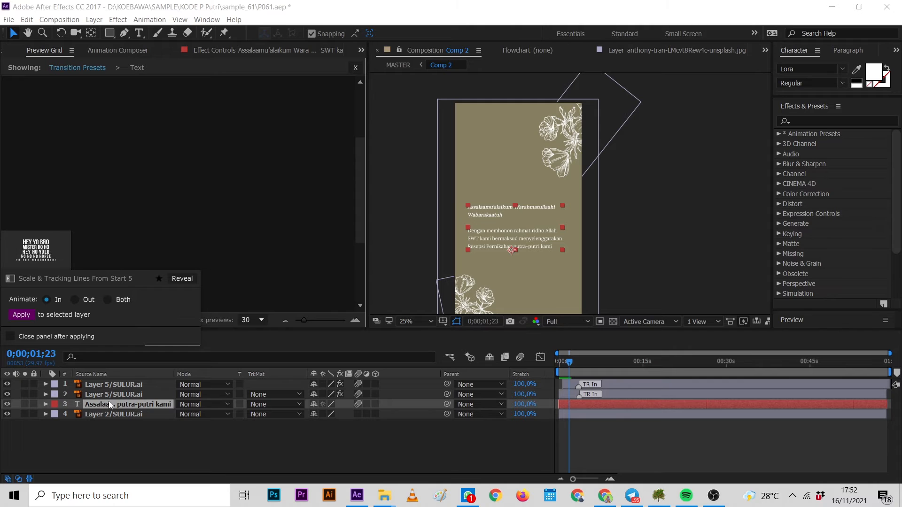
click(25, 314)
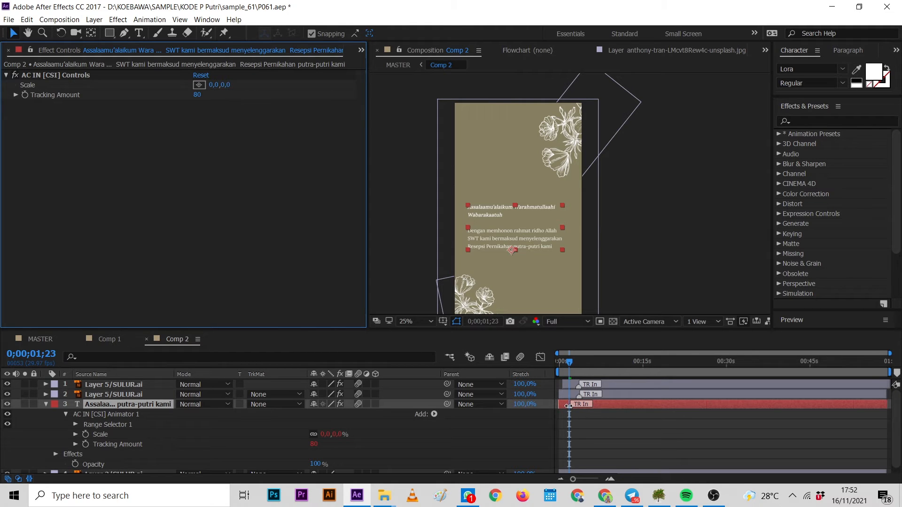
Move the greeting text layer later on the timeline so it appears after the flowers, then collapse its properties.
drag(568, 406, 587, 406)
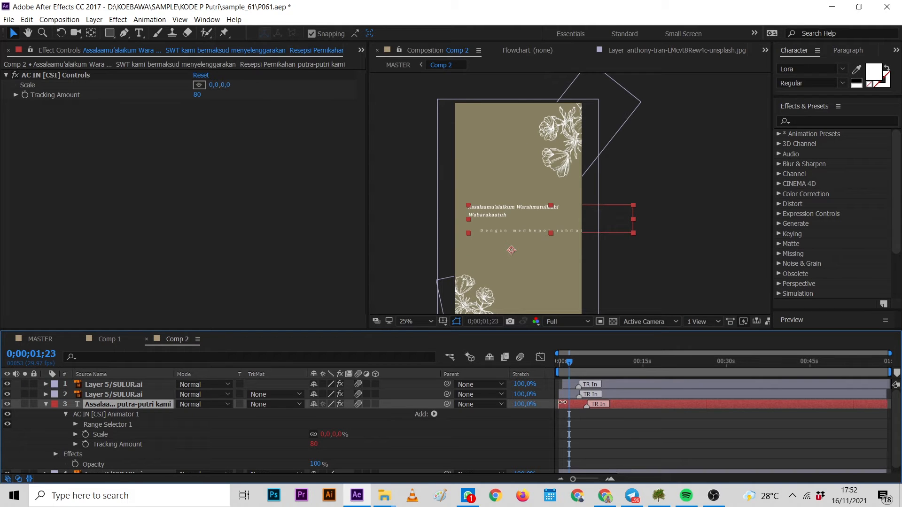
drag(562, 403, 570, 403)
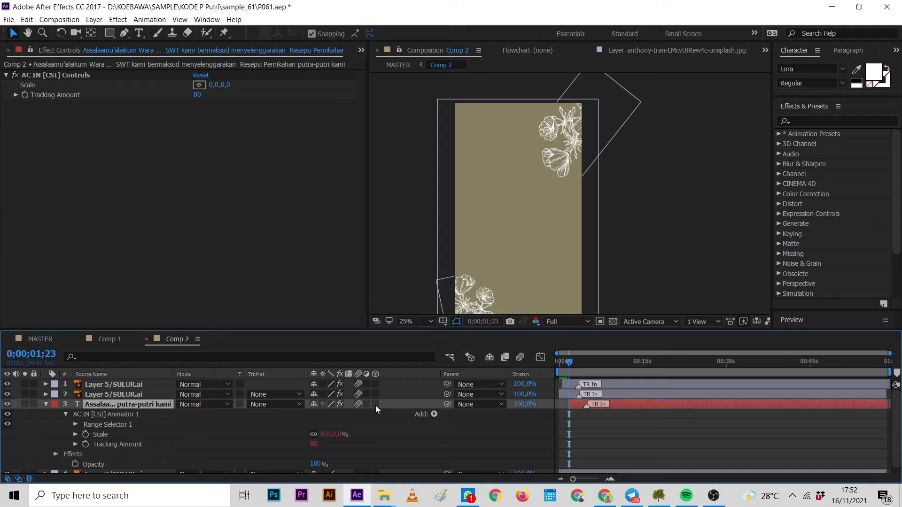
click(45, 404)
Play back Comp 2 from the start to preview the flower and text animations together.
drag(569, 364, 556, 365)
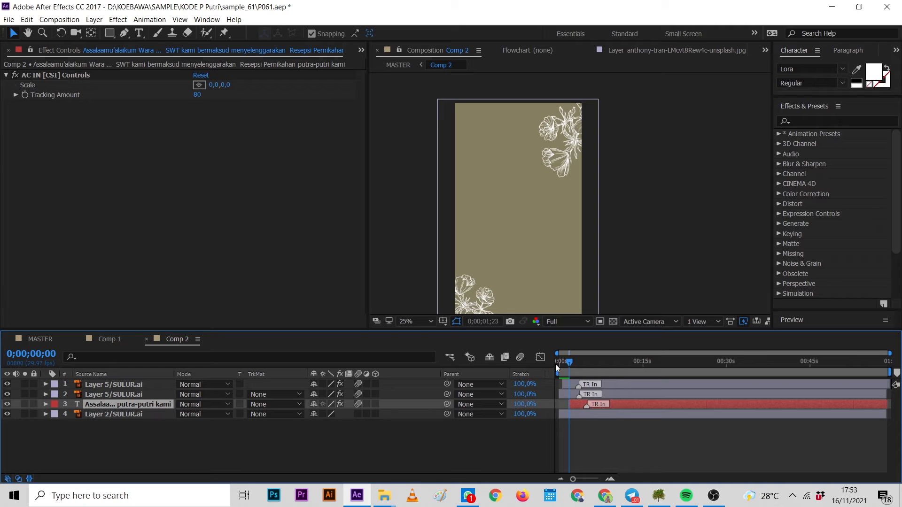
key(space)
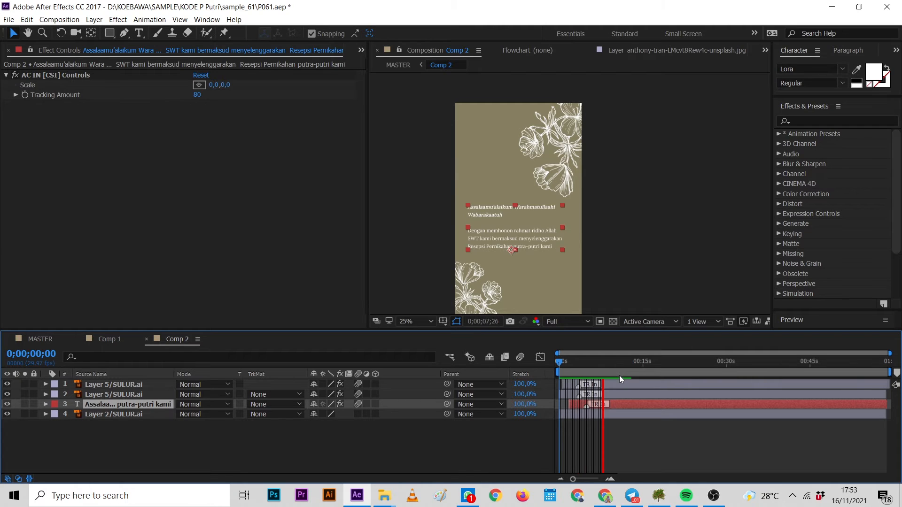
key(space)
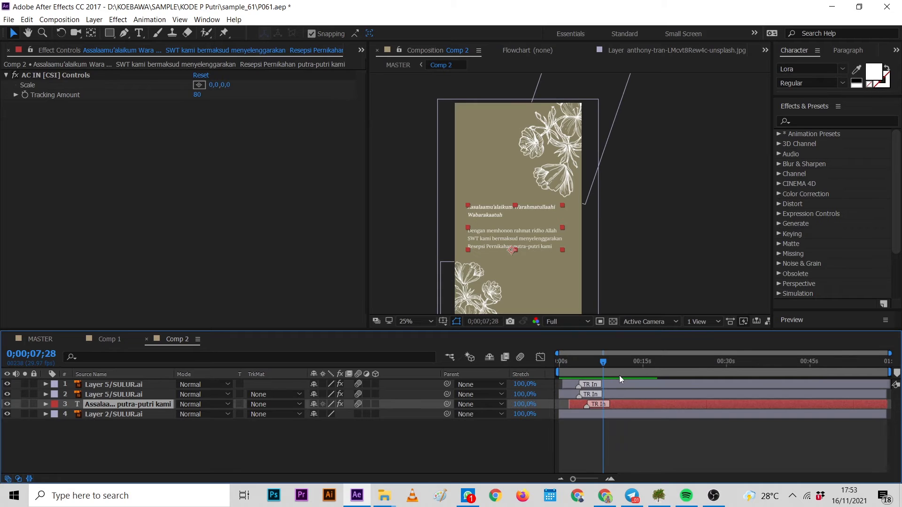